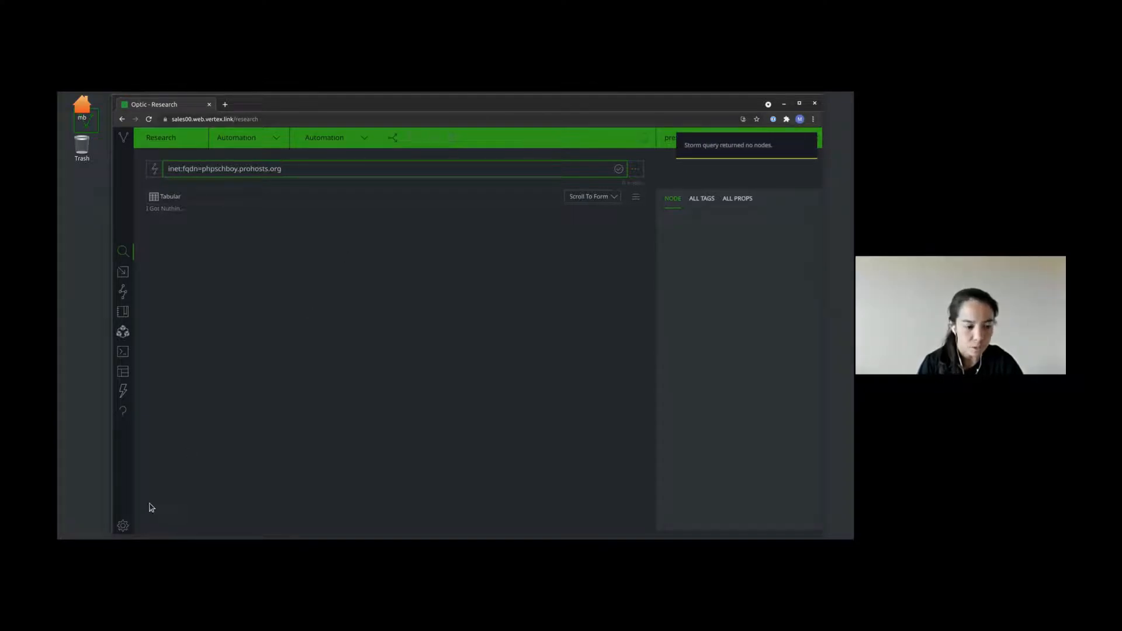
Step: Review the Jira ticket ingest cron job and the Analyze - Tag Populate (MDR) trigger's definition in the admin settings, leaving both unchanged
left_click(124, 525)
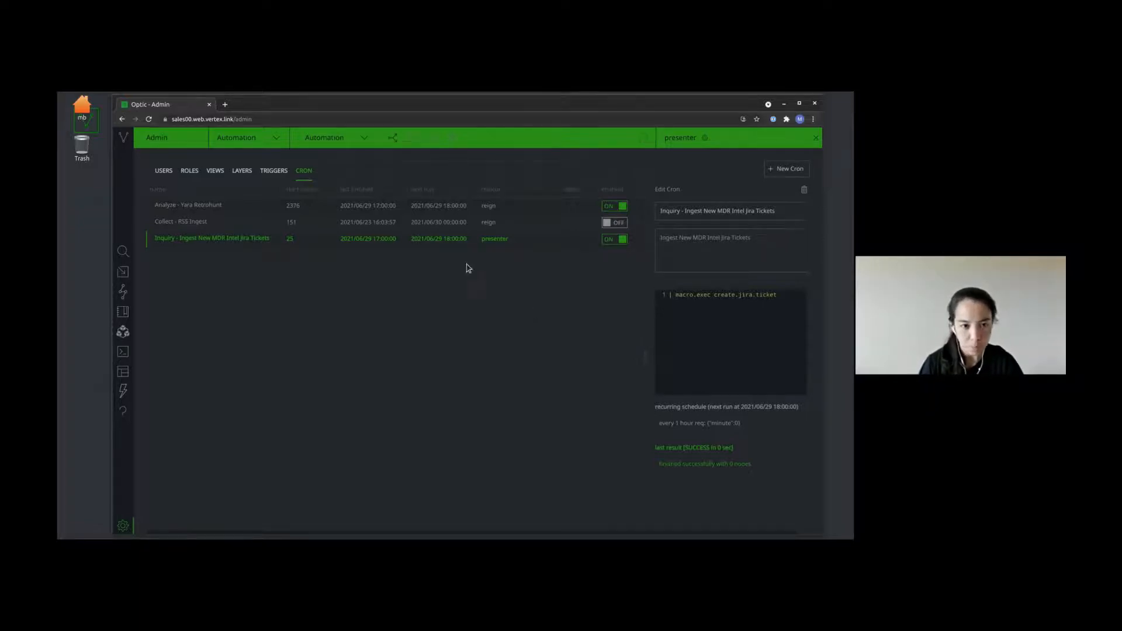
left_click(281, 172)
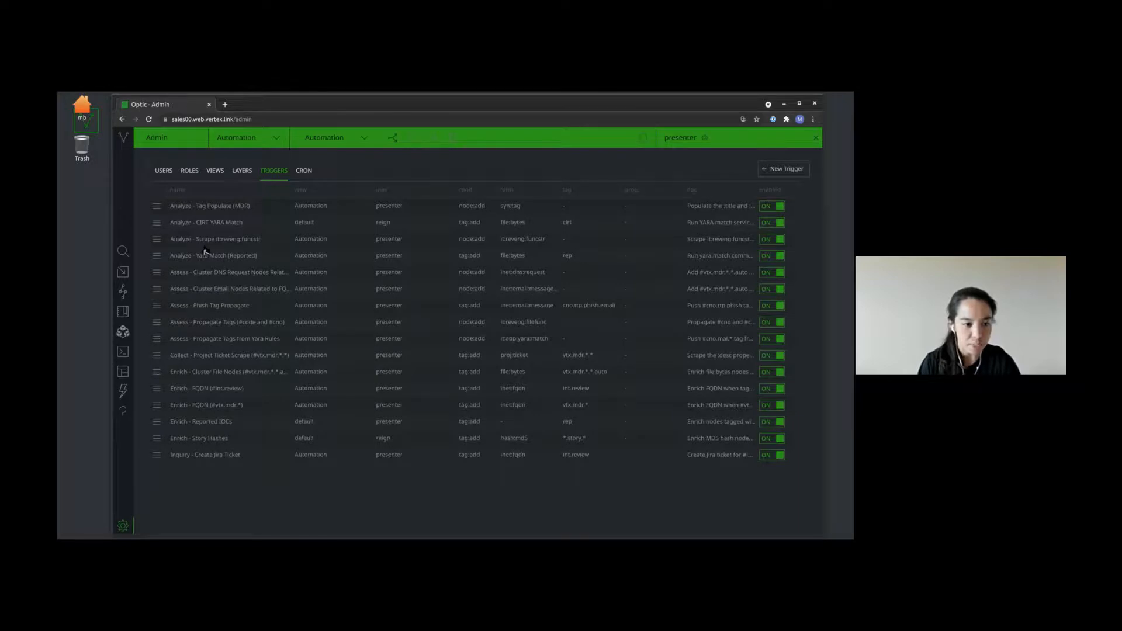
left_click(157, 206)
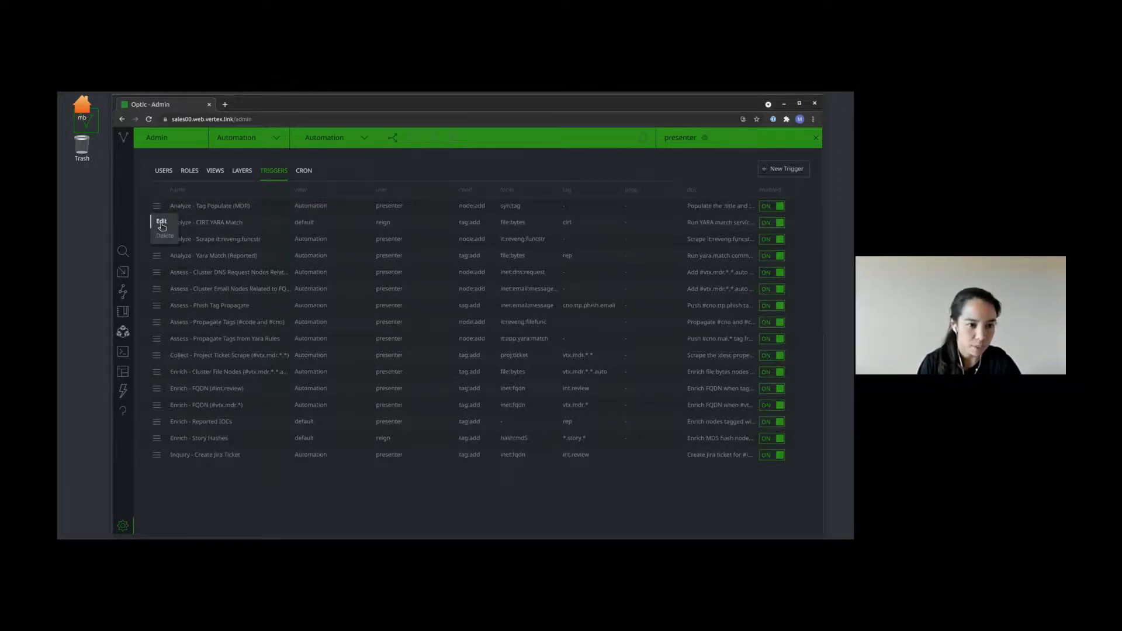
left_click(162, 223)
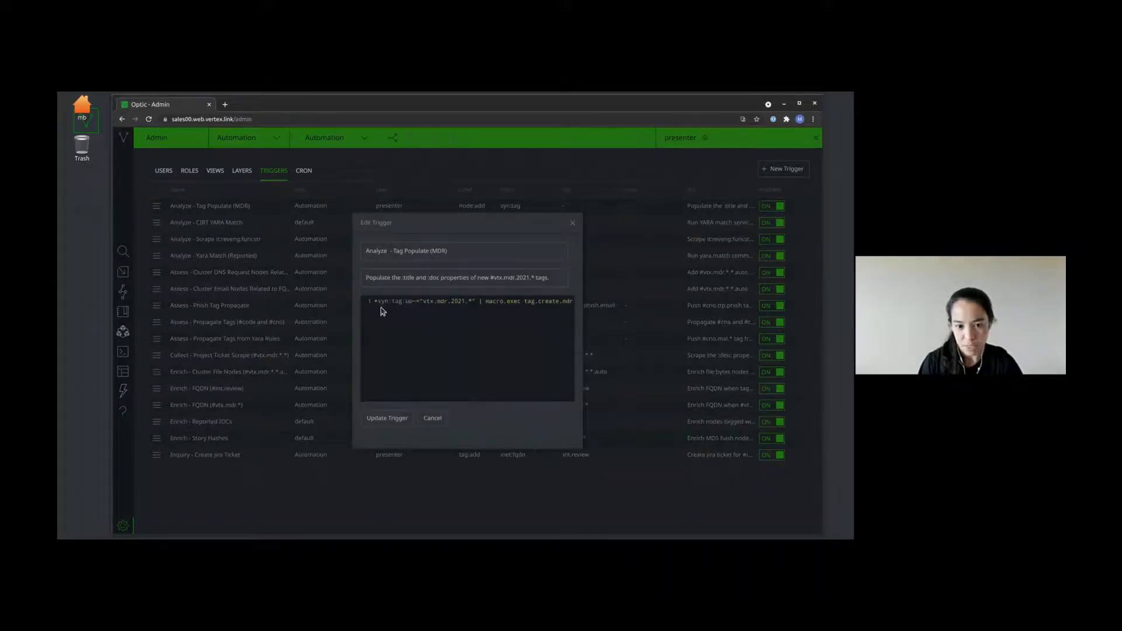
left_click(380, 286)
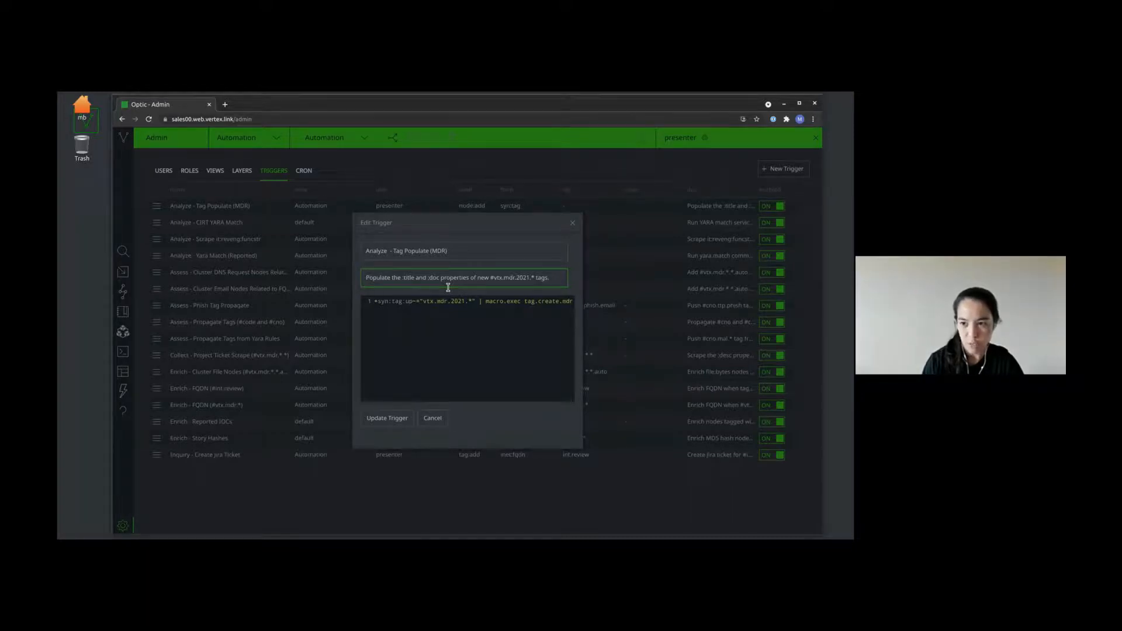
left_click(431, 419)
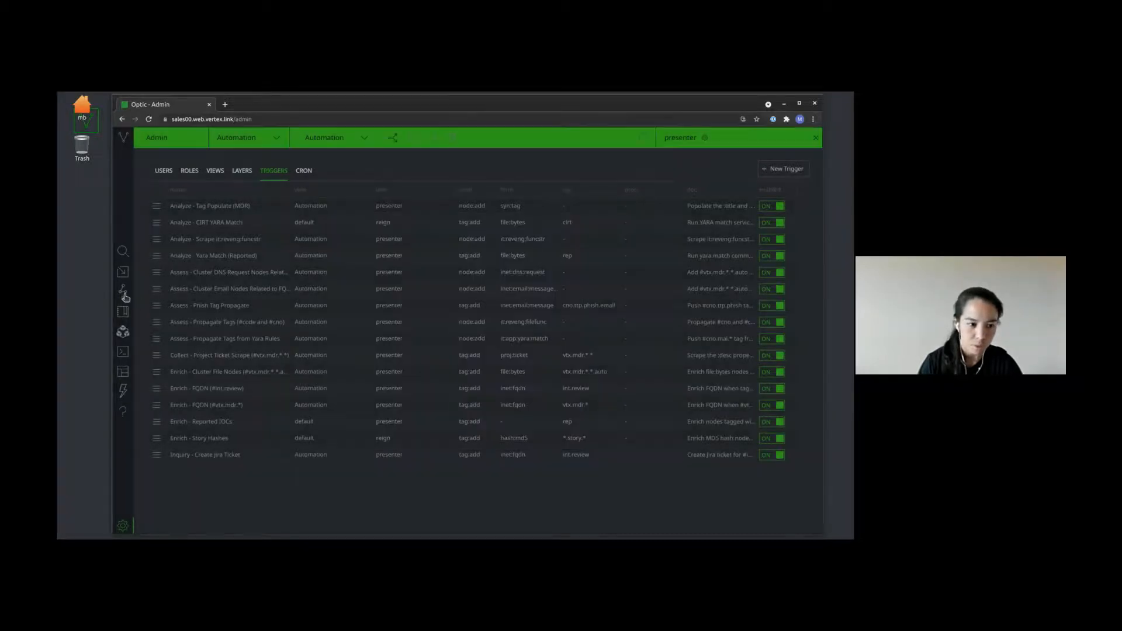
Step: Read the create.jira.ticket macro in the Storm Editor and return to the Research tool
left_click(123, 294)
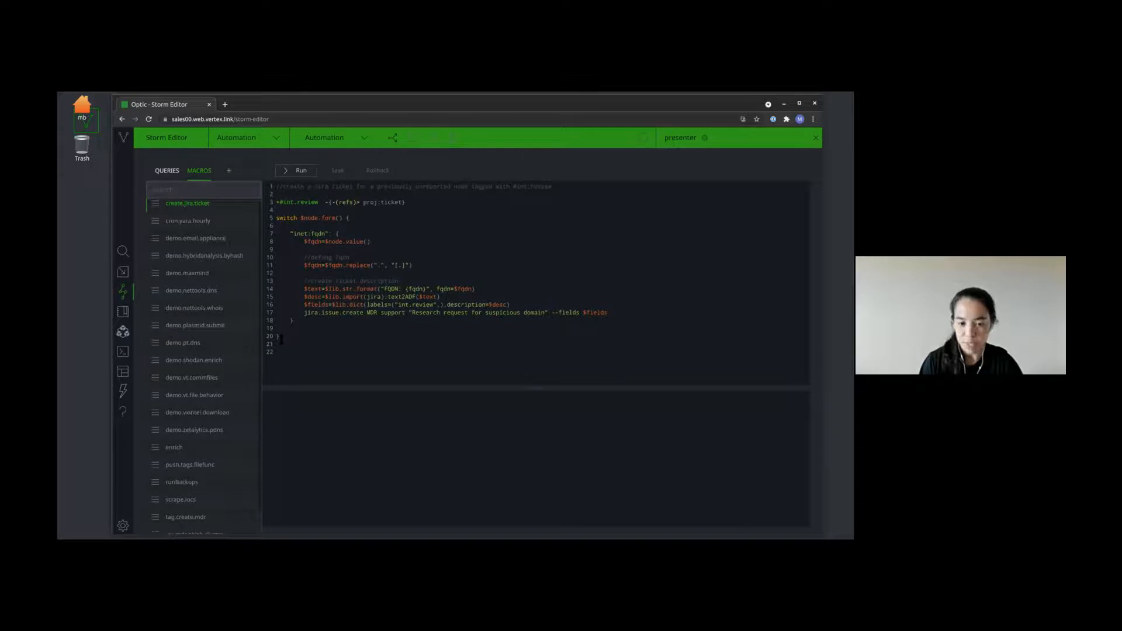
left_click(123, 251)
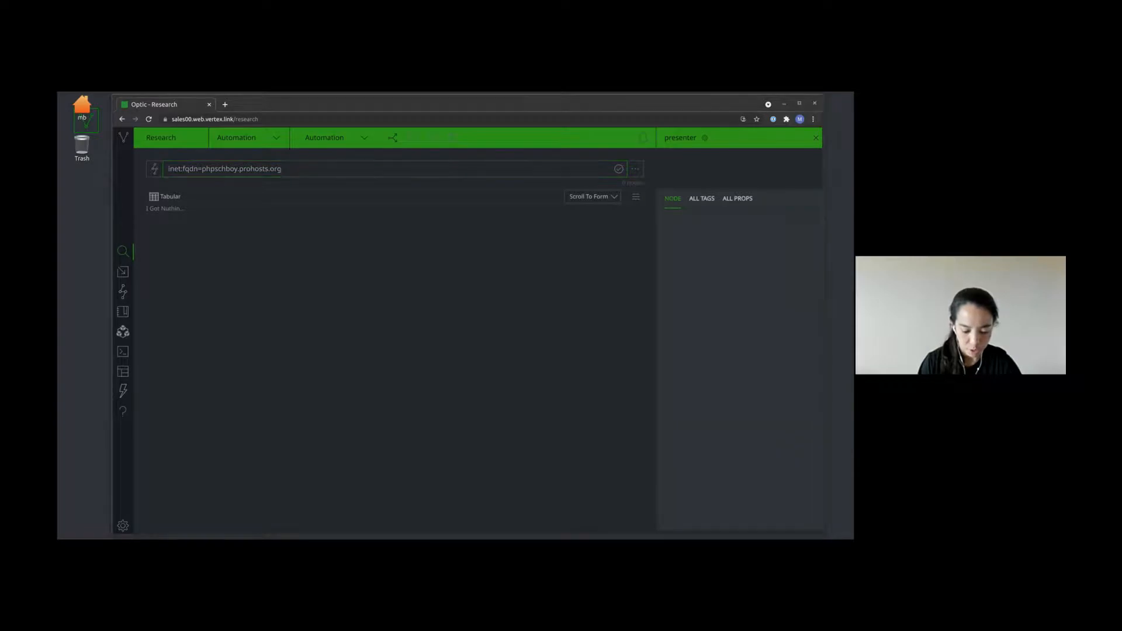
Step: Run the query jira.issue.search 'project = "MDR" and labels="vtx.mdr.2021.872"' --labels --ingest --tag-prefix "" --yield
left_click(348, 172)
key("ctrl+a")
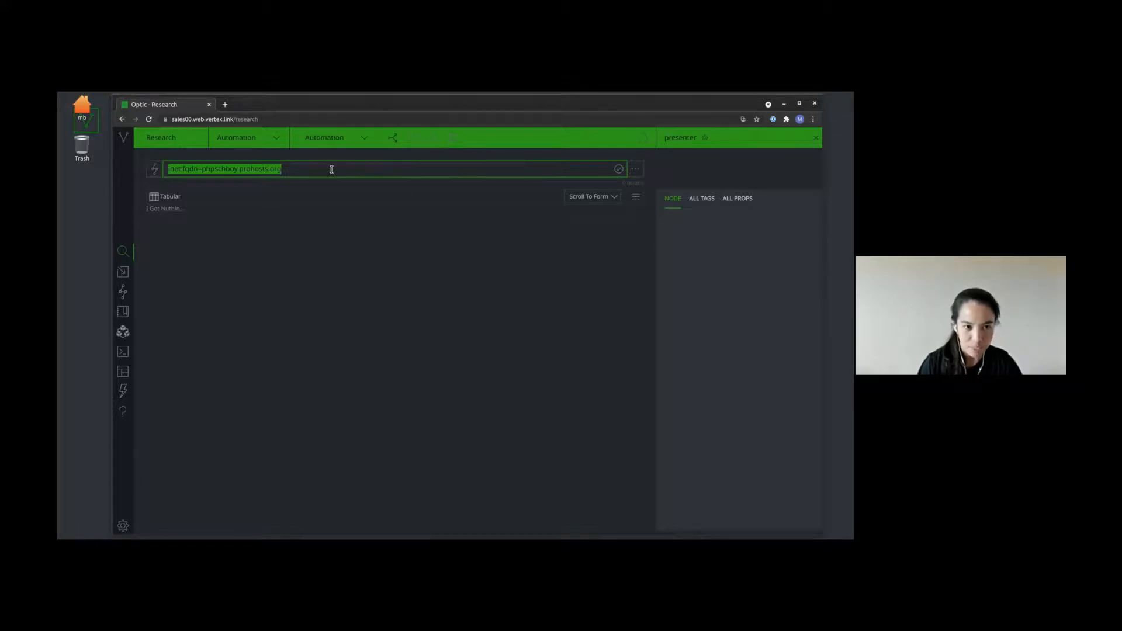
type("jira.issue.search 'project = \"MDR\" and labels=\"vtx.mdr.2021.872\"' --labels --ingest --tag-prefix \"\" --yield")
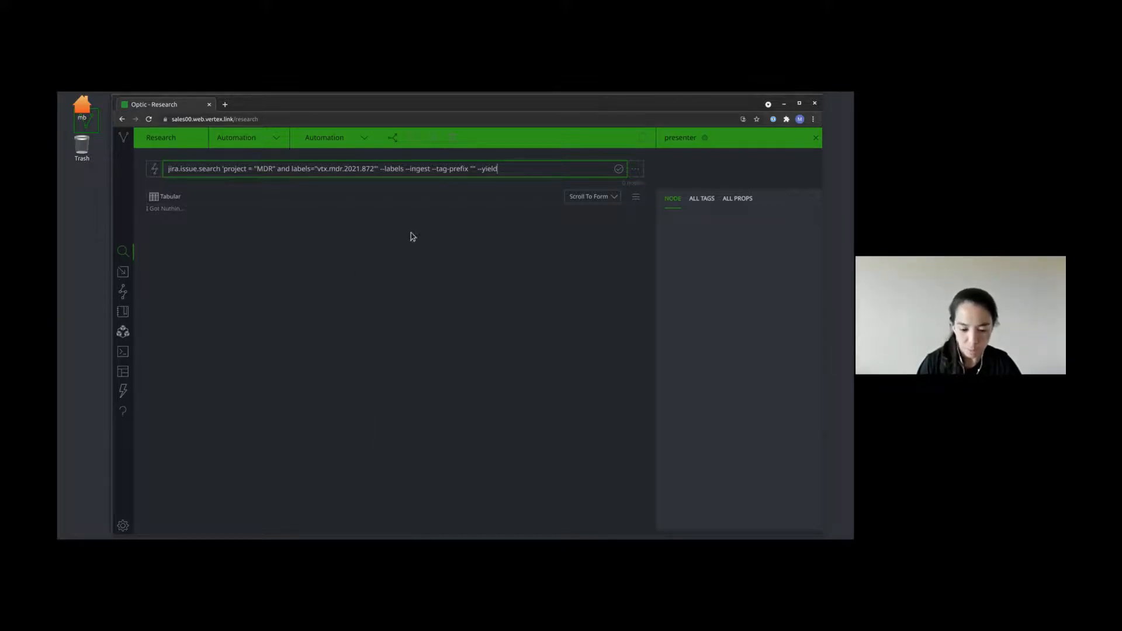
key("Return")
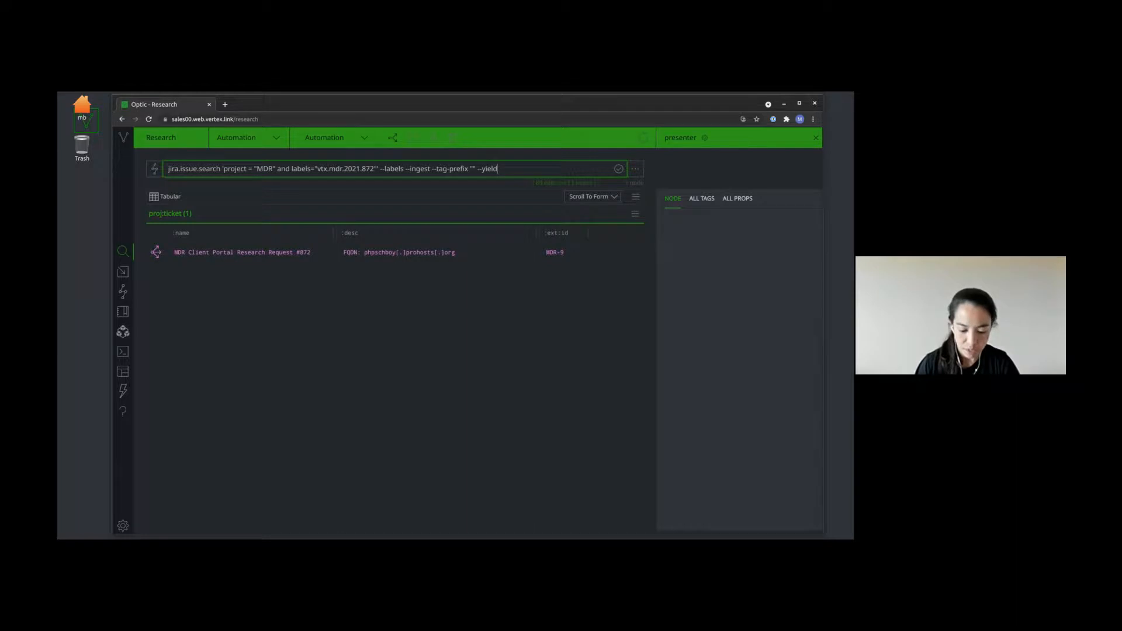
Step: Query the nodes created within the last three minutes with .created@=("-3 min", "now")
key("alt+Tab")
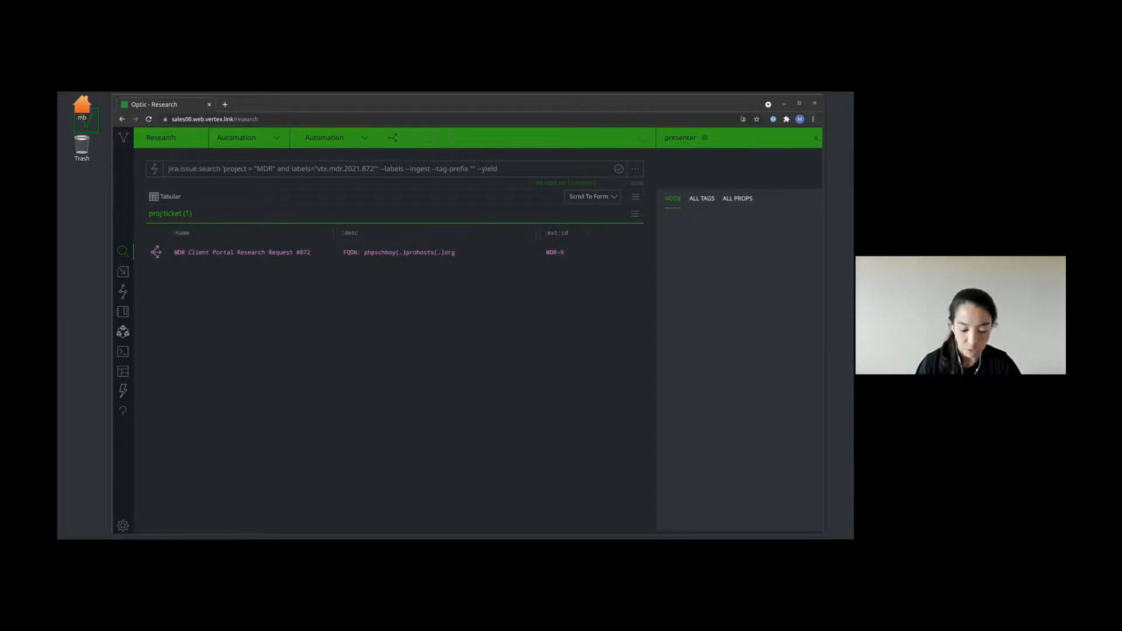
triple_click(444, 170)
type(".created@=(\"-3 min\", \"now\")")
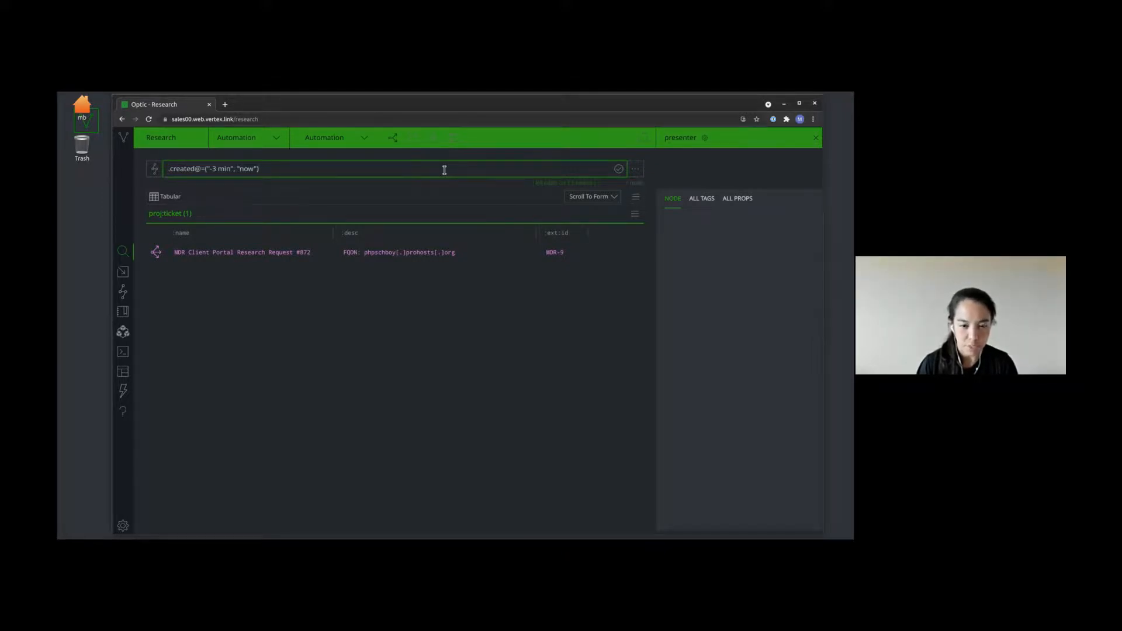
key("Return")
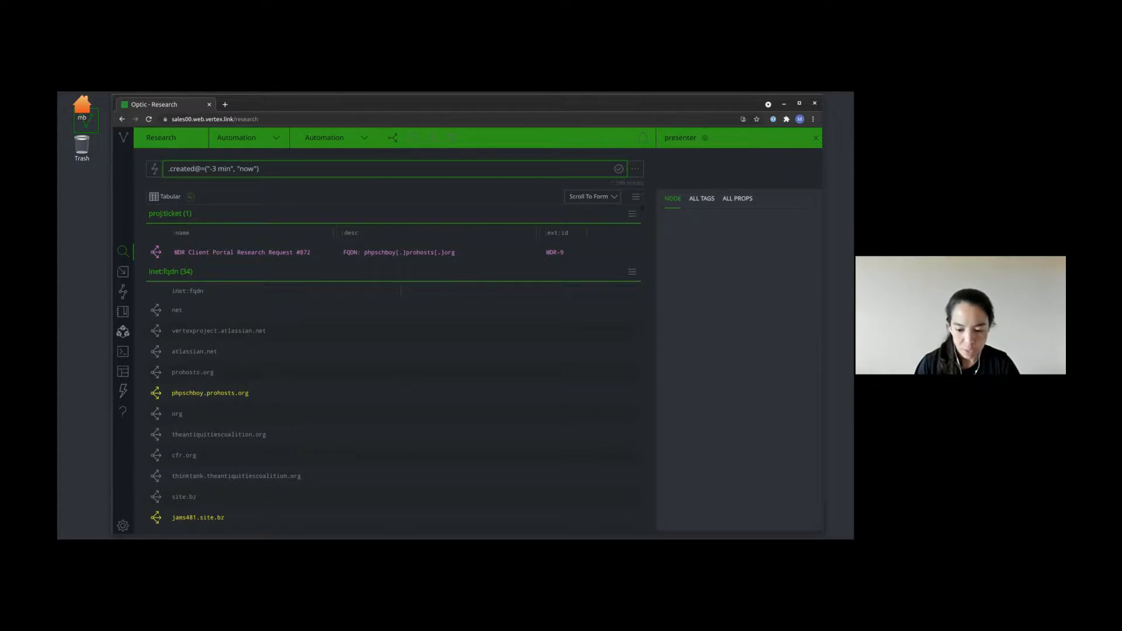
key("alt+Tab")
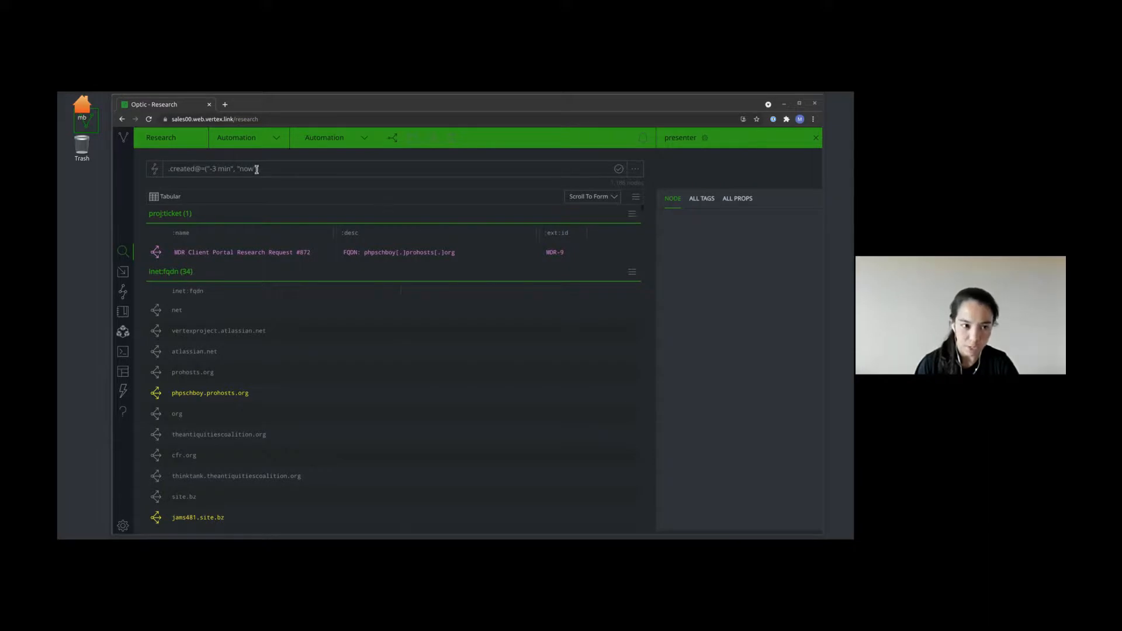
Step: Inspect the MDR Client Portal Research Request #872 ticket's properties and tags and explore its adjacent nodes
left_click(215, 254)
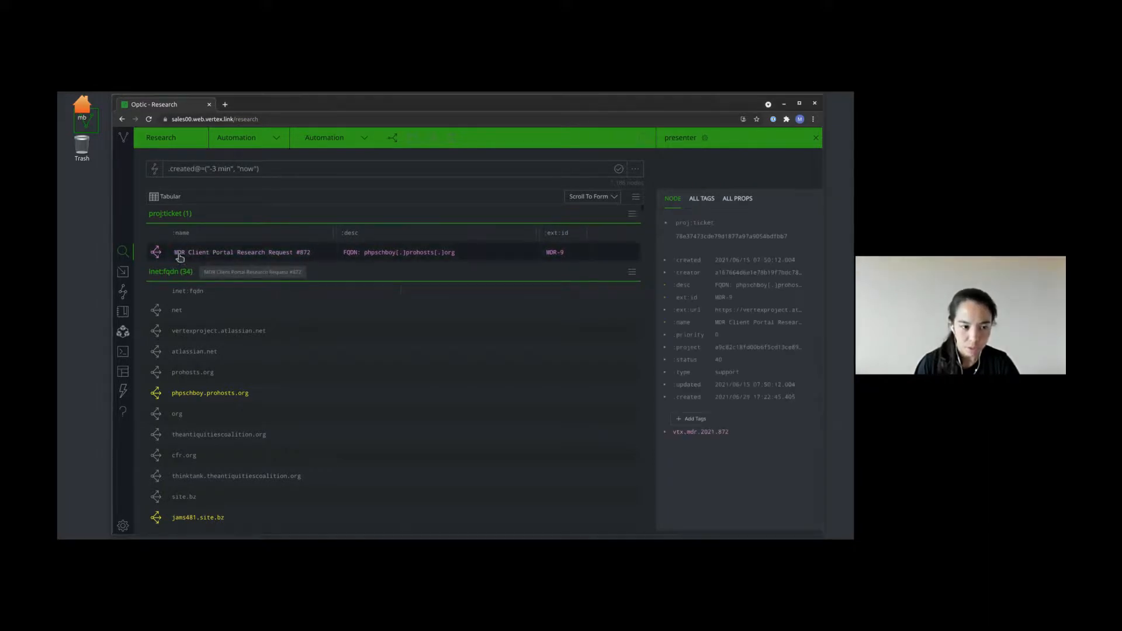
left_click(156, 252)
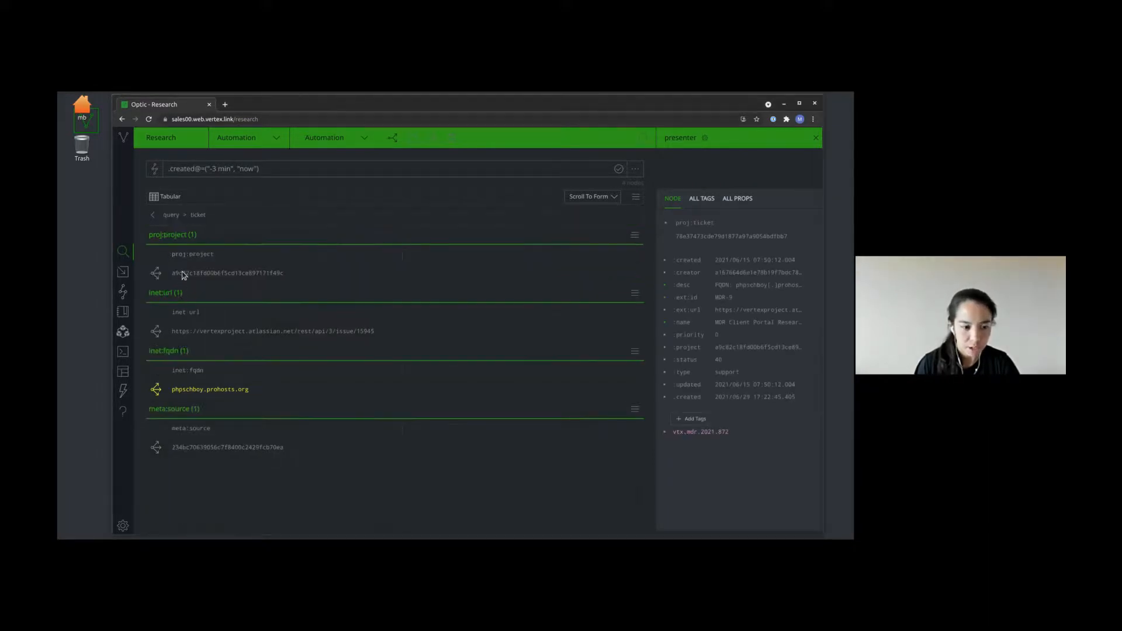
left_click(172, 215)
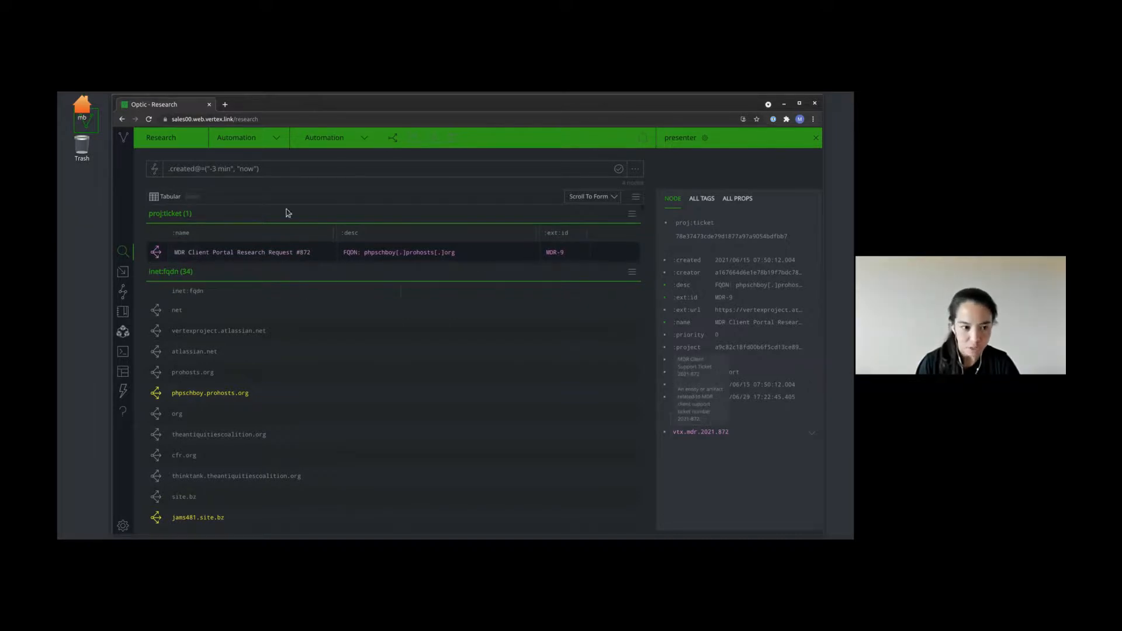
left_click(157, 252)
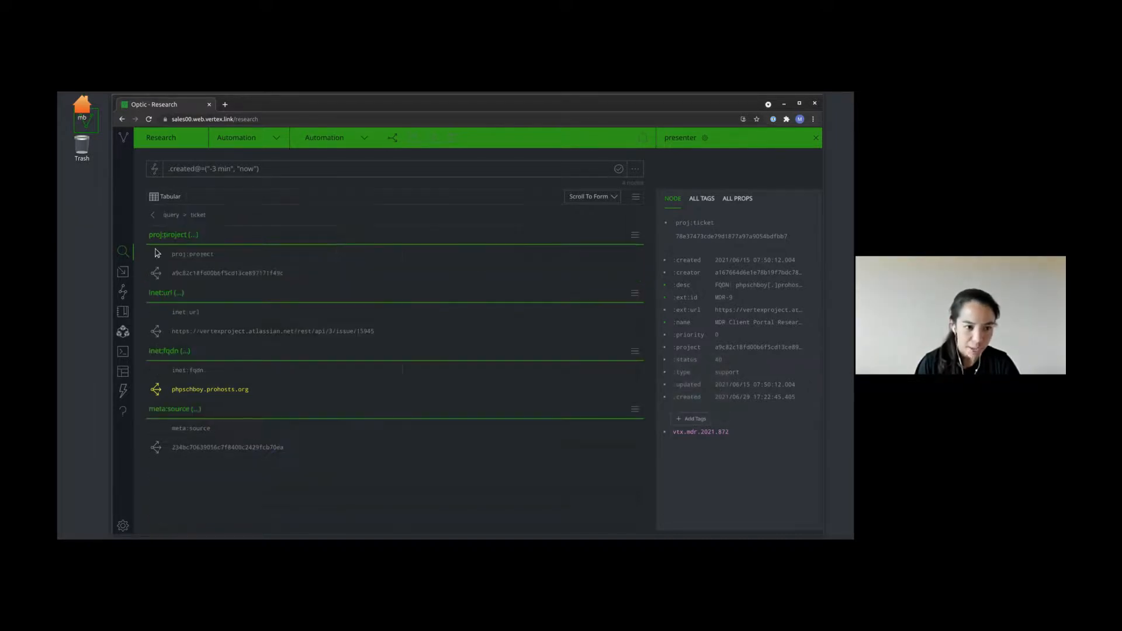
Step: Explore from phpschboy.prohosts.org through its DNS request to the requesting file, inspecting the properties and tags of each node
left_click(193, 390)
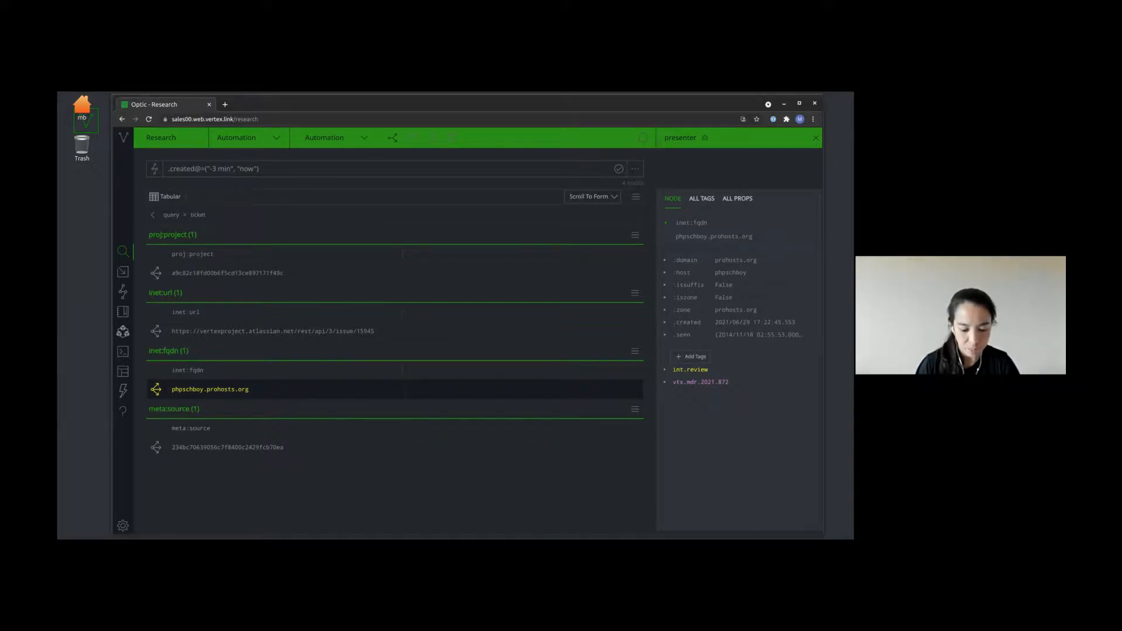
left_click(156, 389)
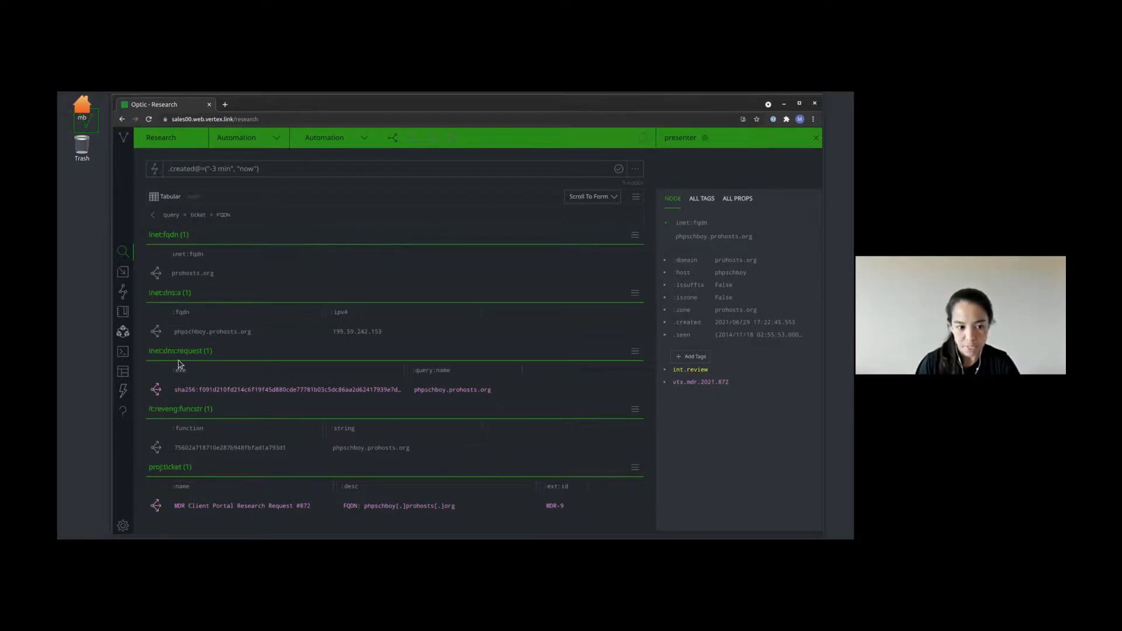
left_click(246, 394)
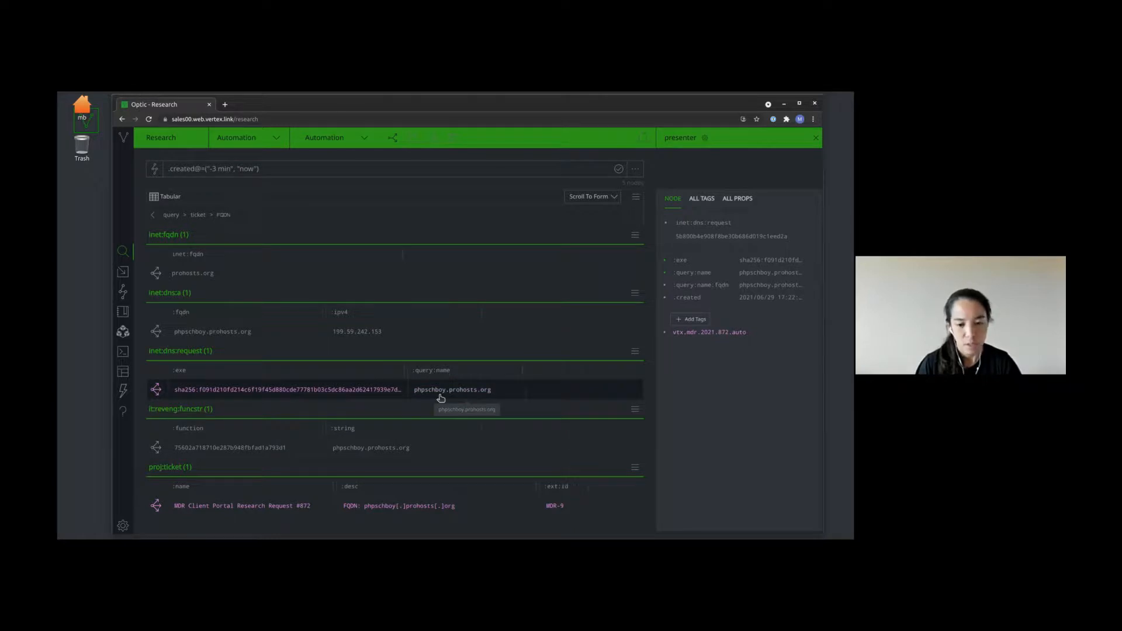
left_click(157, 393)
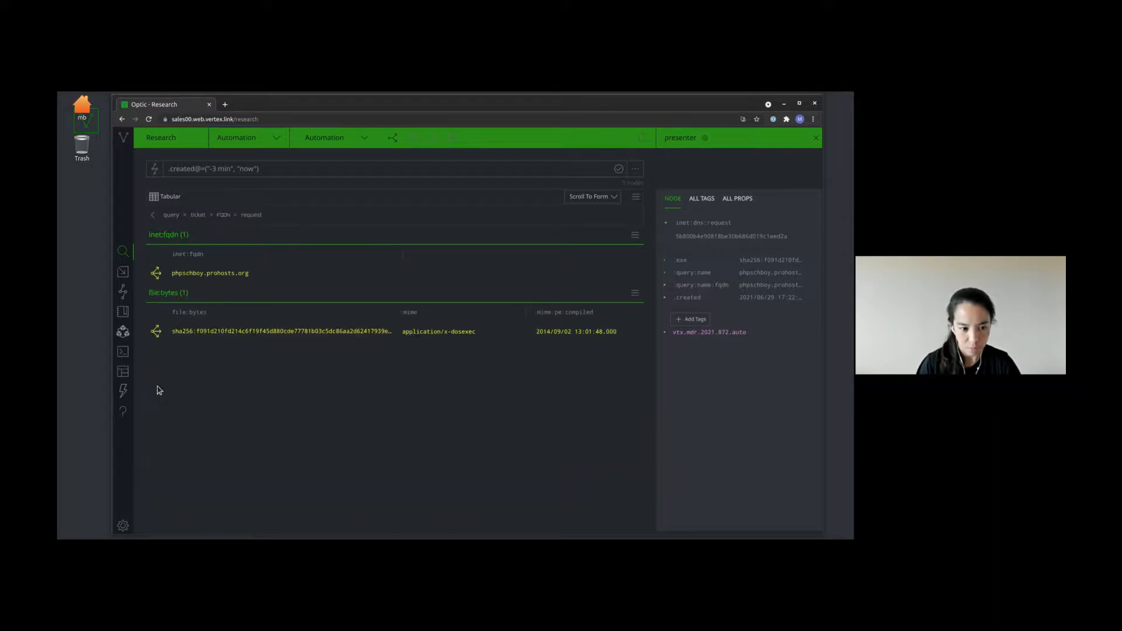
left_click(227, 333)
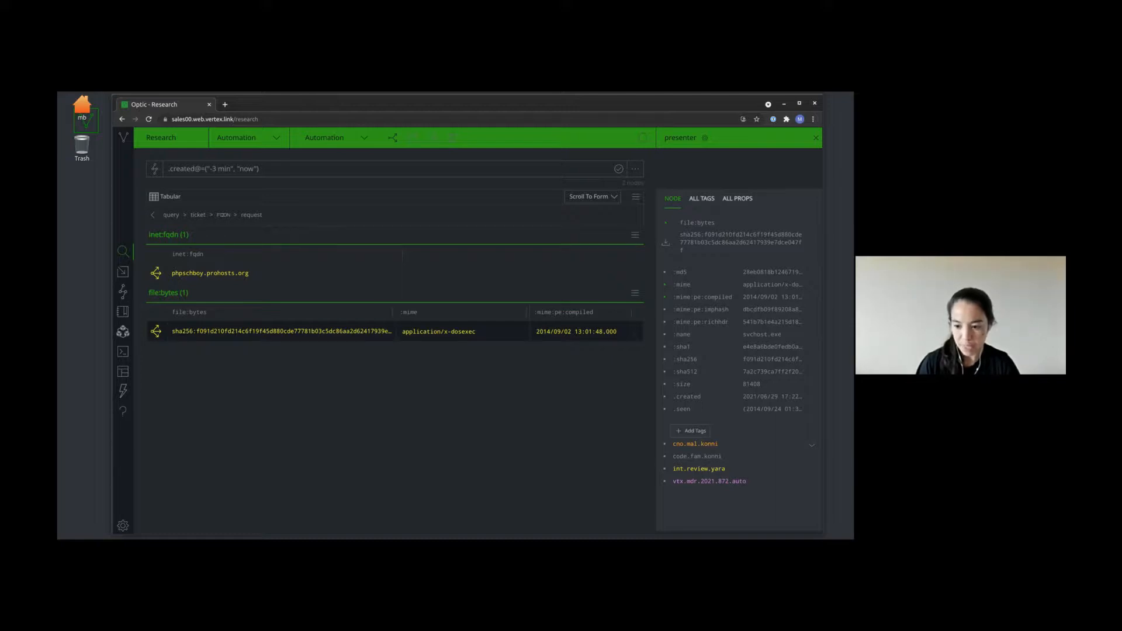
mouse_move(708, 481)
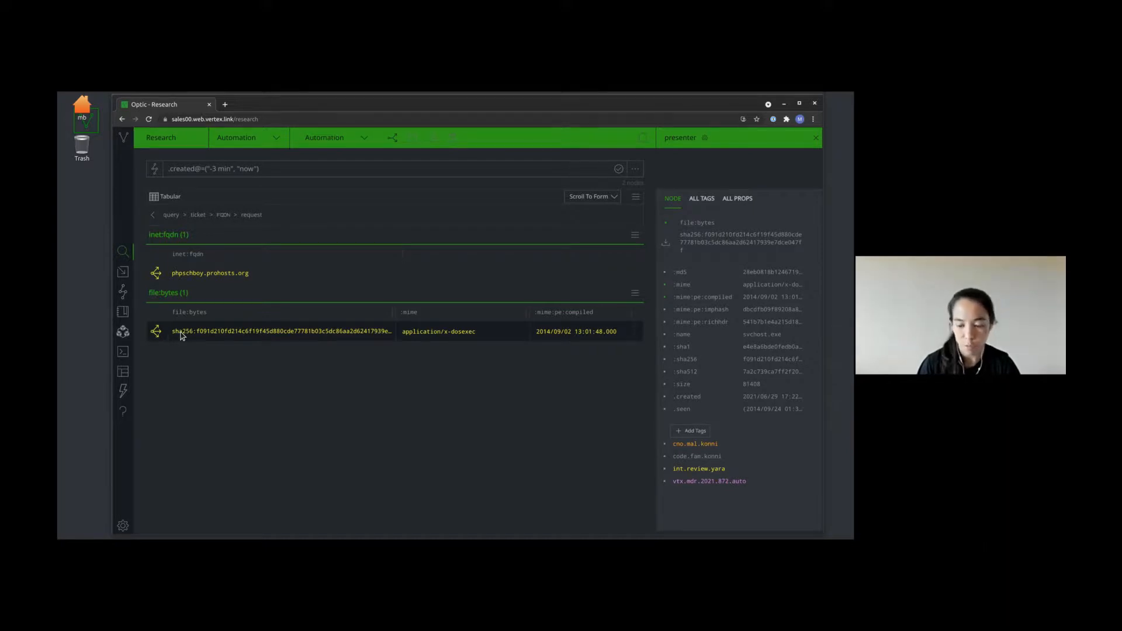
Step: Explore the file's adjacent nodes, jump to the it:app:yara:match form and explore from the YARA match
left_click(156, 331)
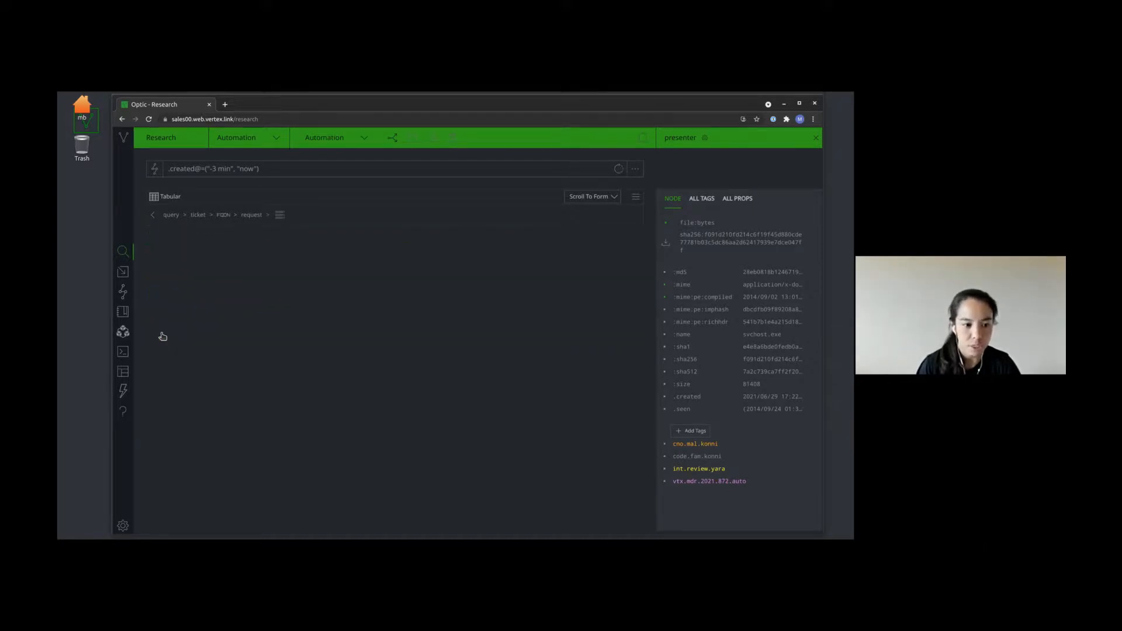
left_click(579, 199)
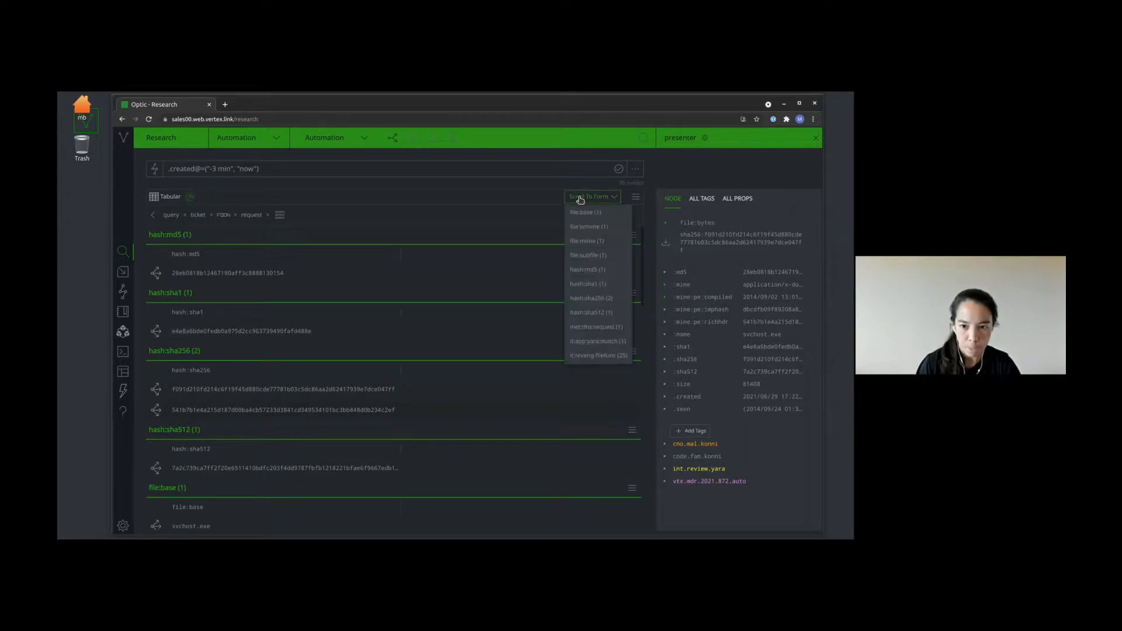
left_click(591, 344)
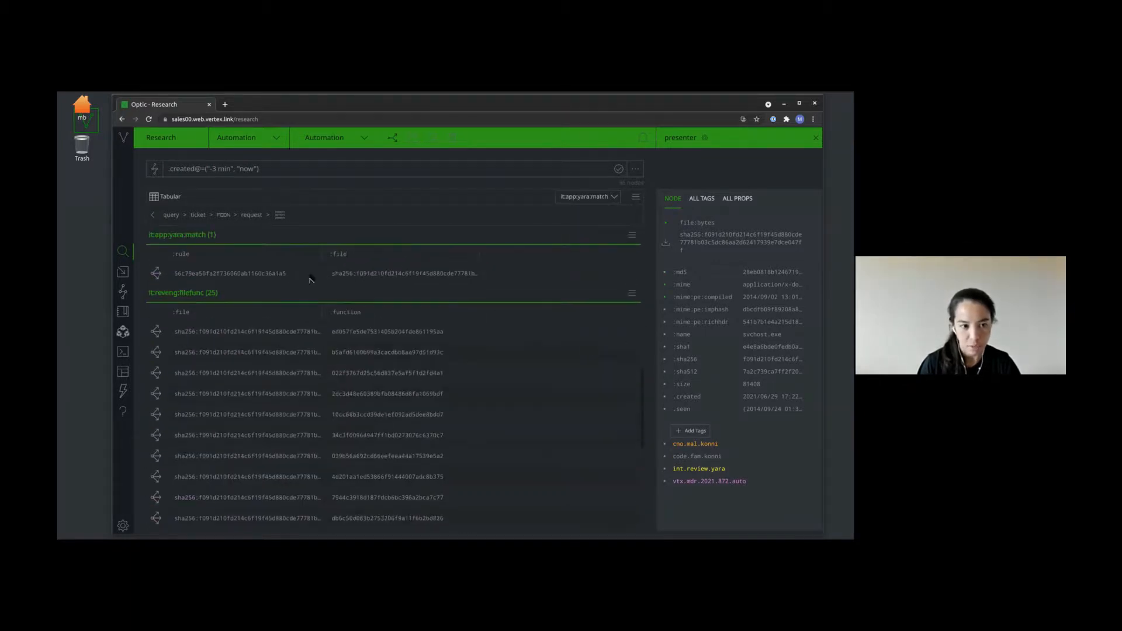
left_click(270, 273)
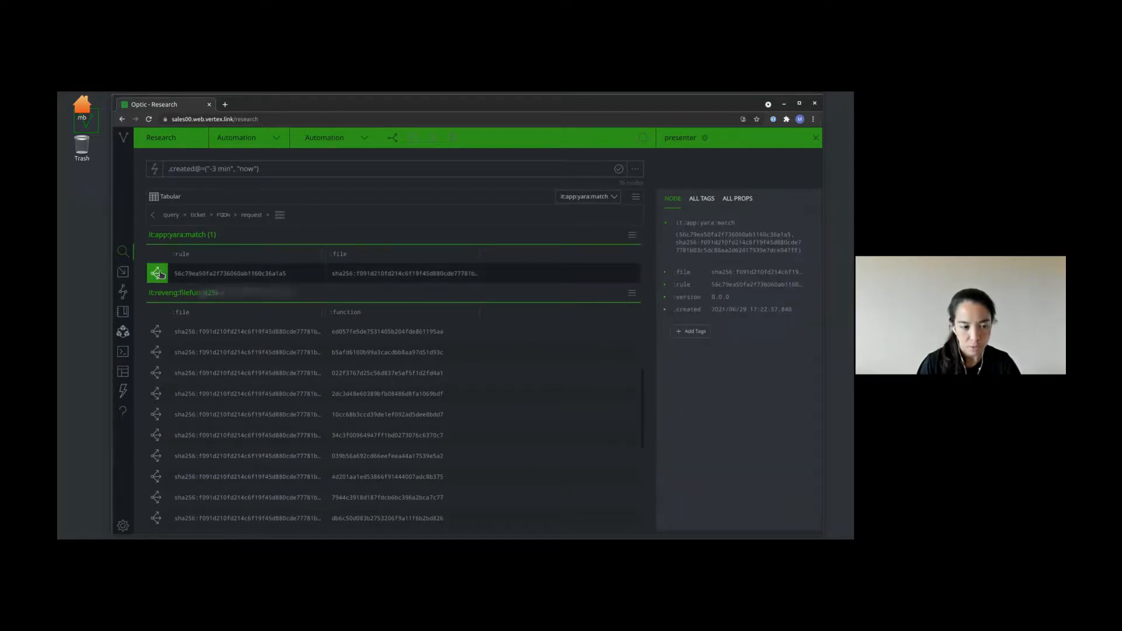
left_click(156, 273)
Step: Display the full text of the konni YARA rule, read it and close it
left_click(205, 274)
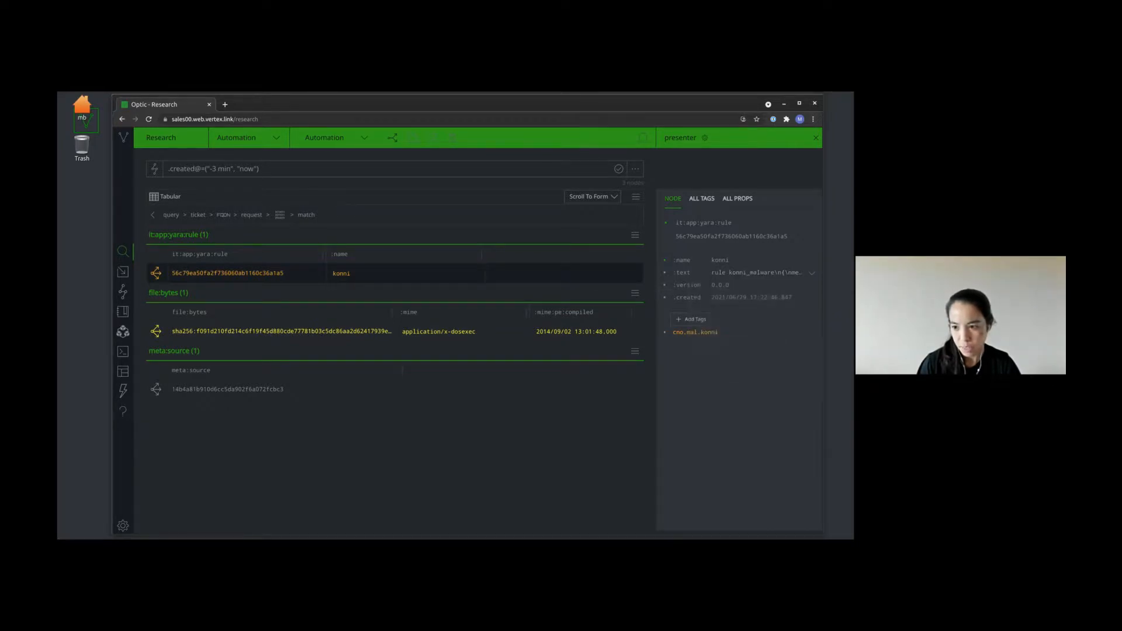
left_click(812, 273)
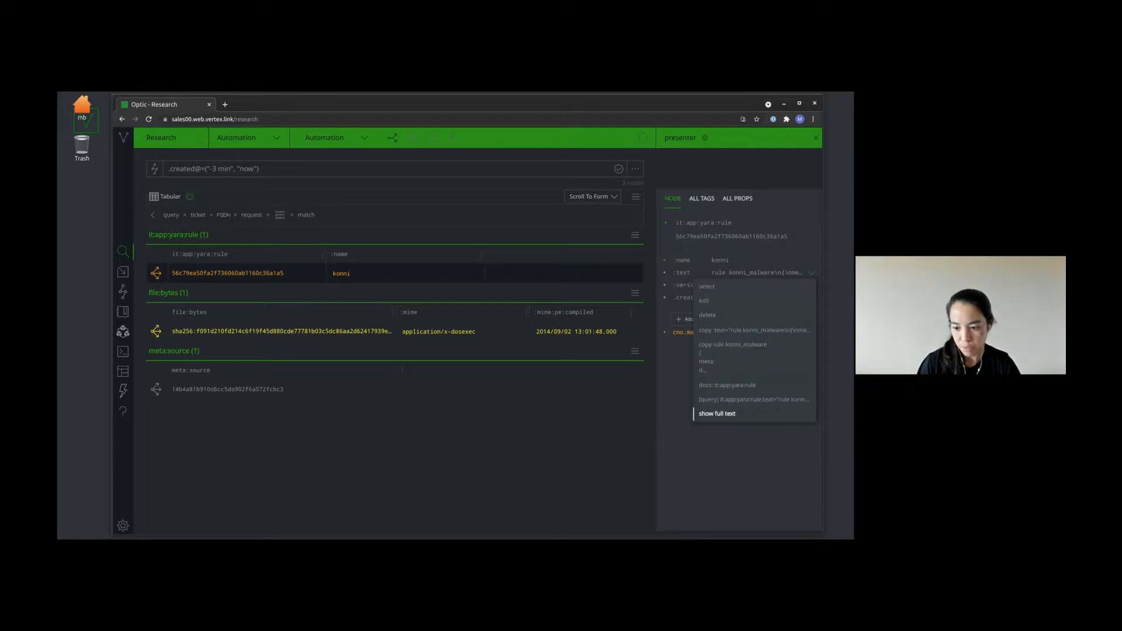
left_click(717, 413)
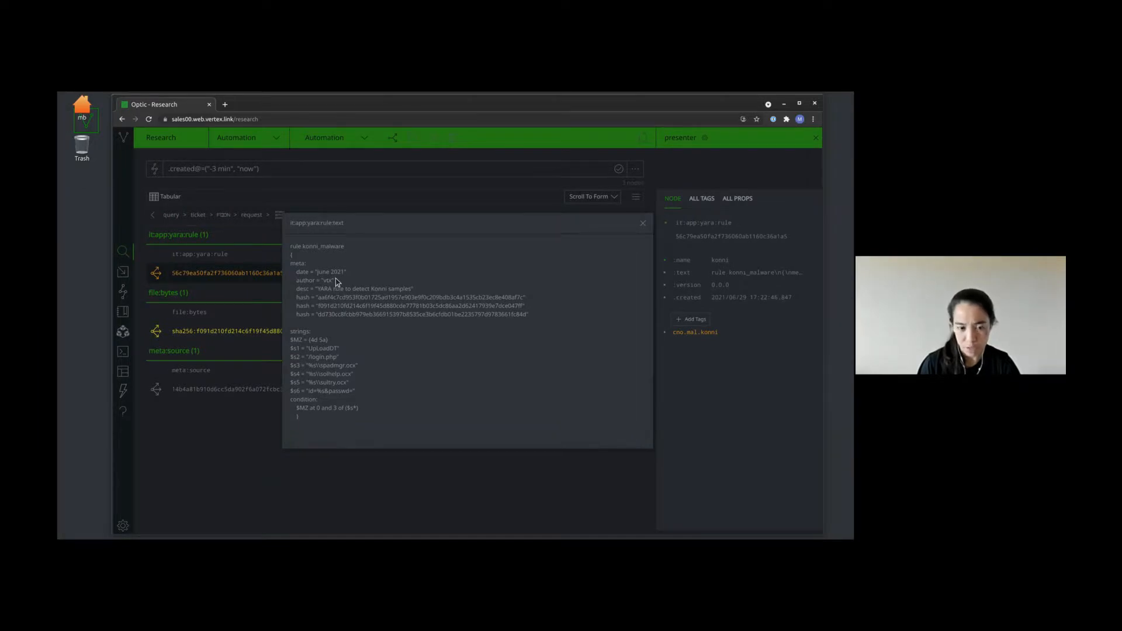
left_click(642, 225)
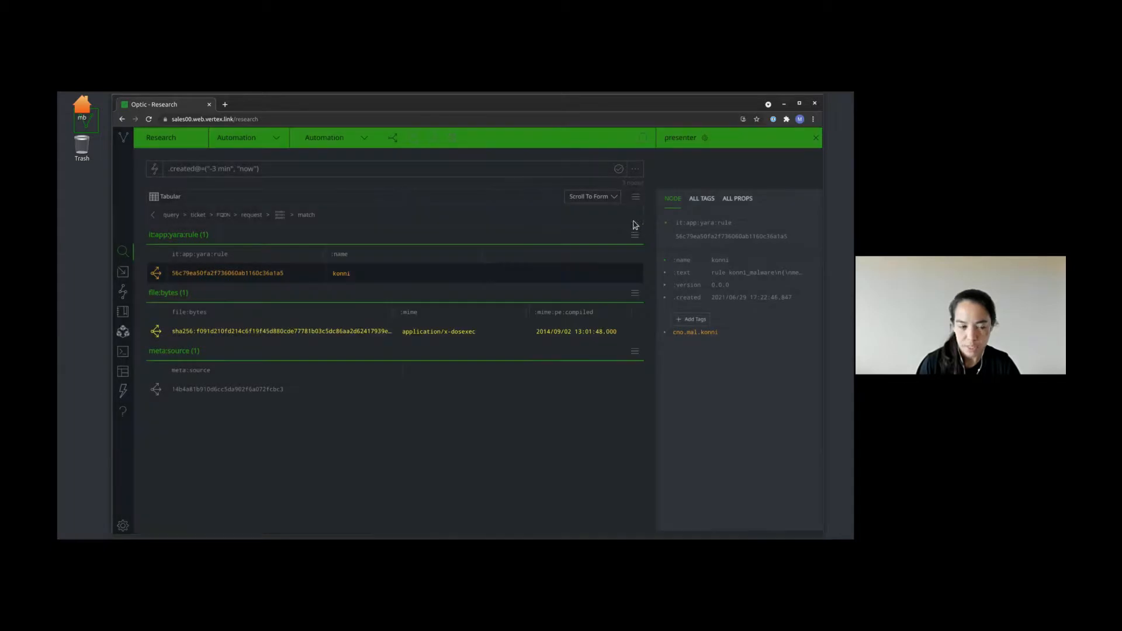
Step: Inspect the matched file's tags and navigate back to the nodes adjacent to the DNS request
left_click(197, 333)
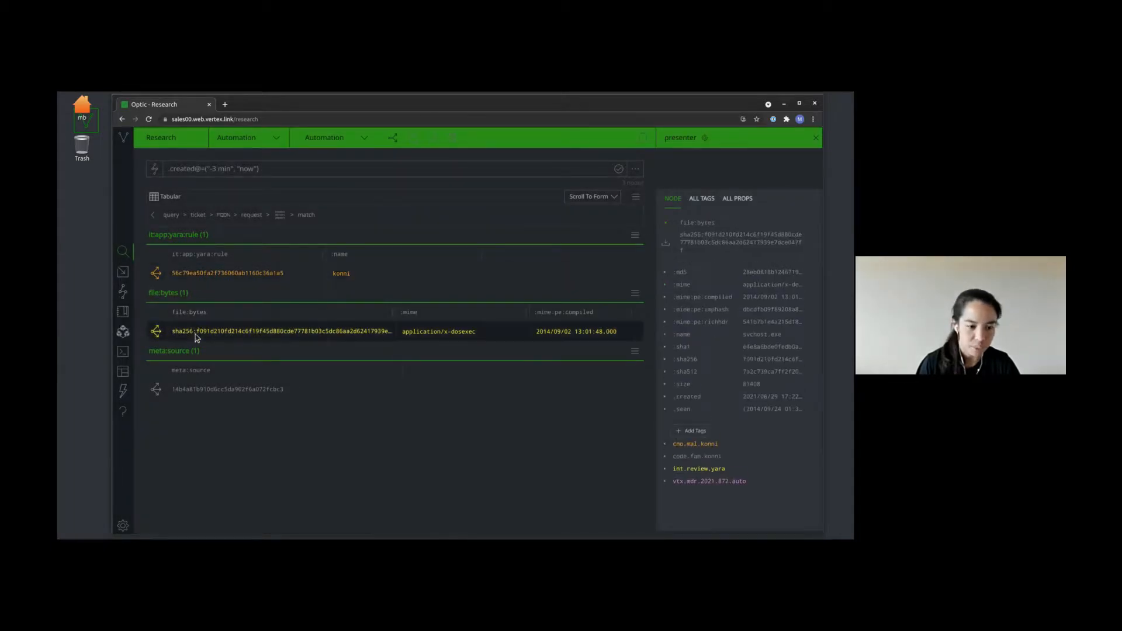
left_click(279, 218)
left_click(252, 217)
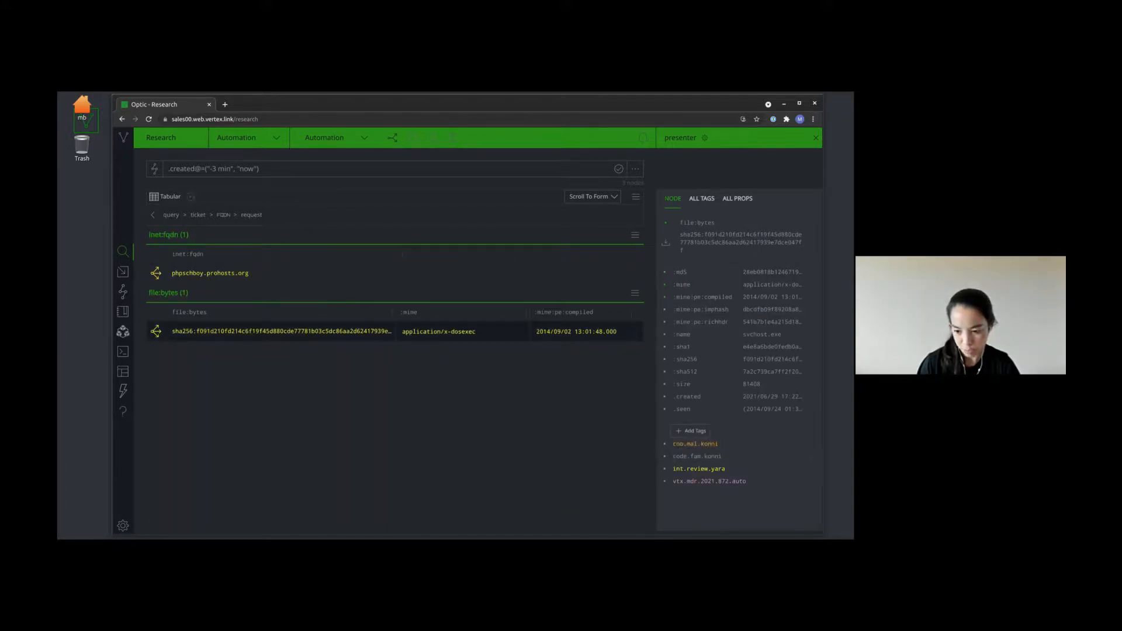
Step: Remove the full int tag behind int.review.yara from the svchost.exe file node
left_click(811, 469)
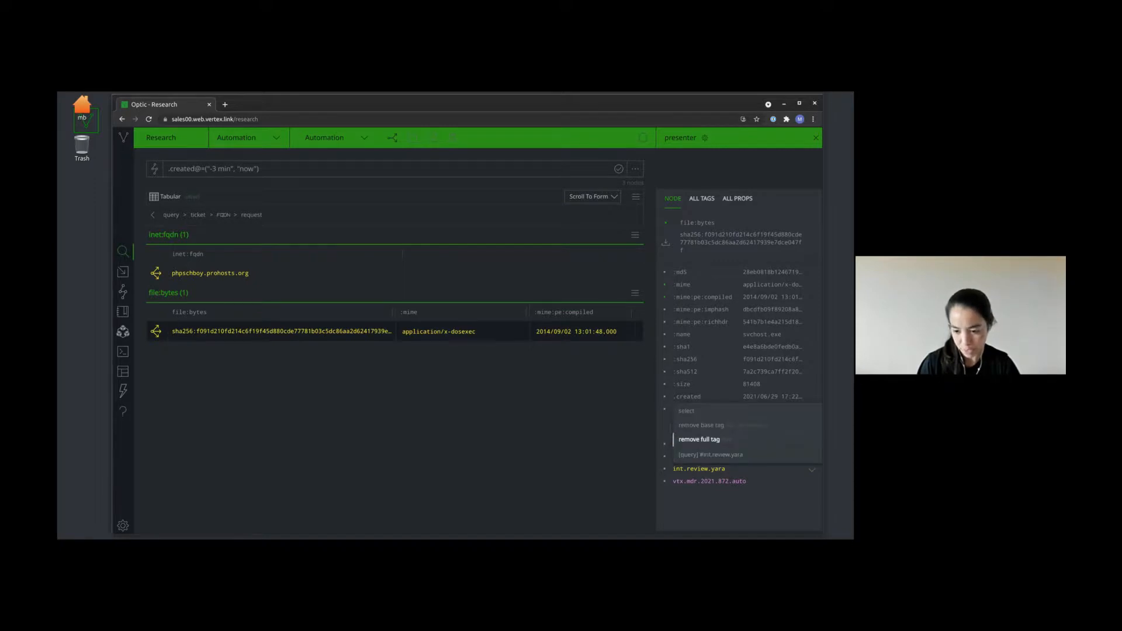
left_click(699, 439)
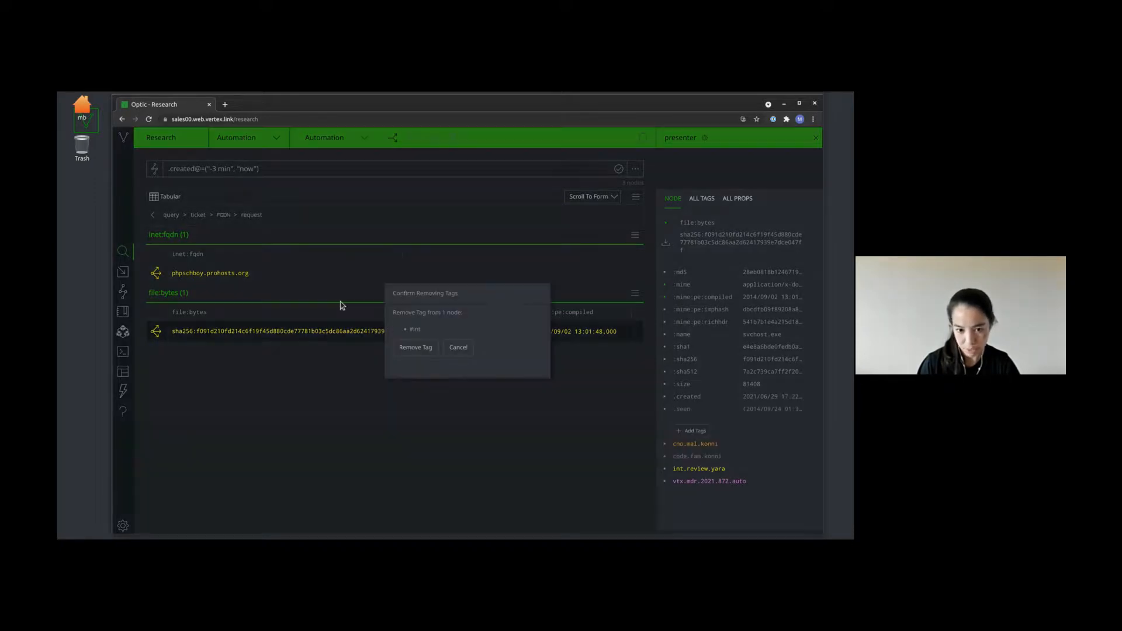
left_click(416, 349)
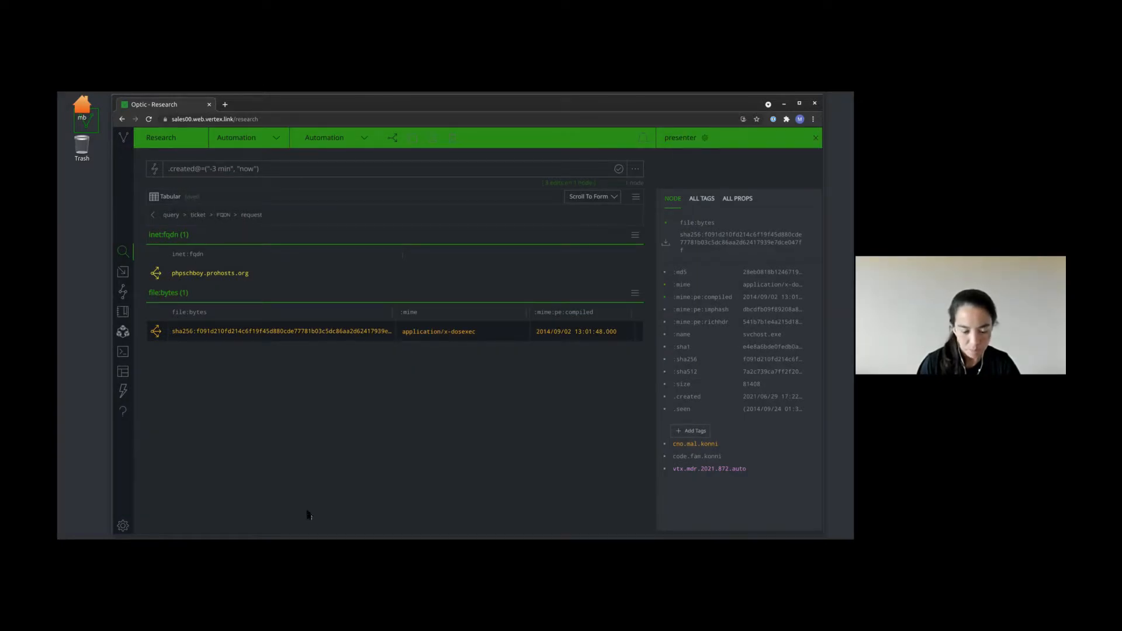
Step: Explore from the svchost.exe file to its file:subfile node and on to the linked parent and child files
left_click(156, 331)
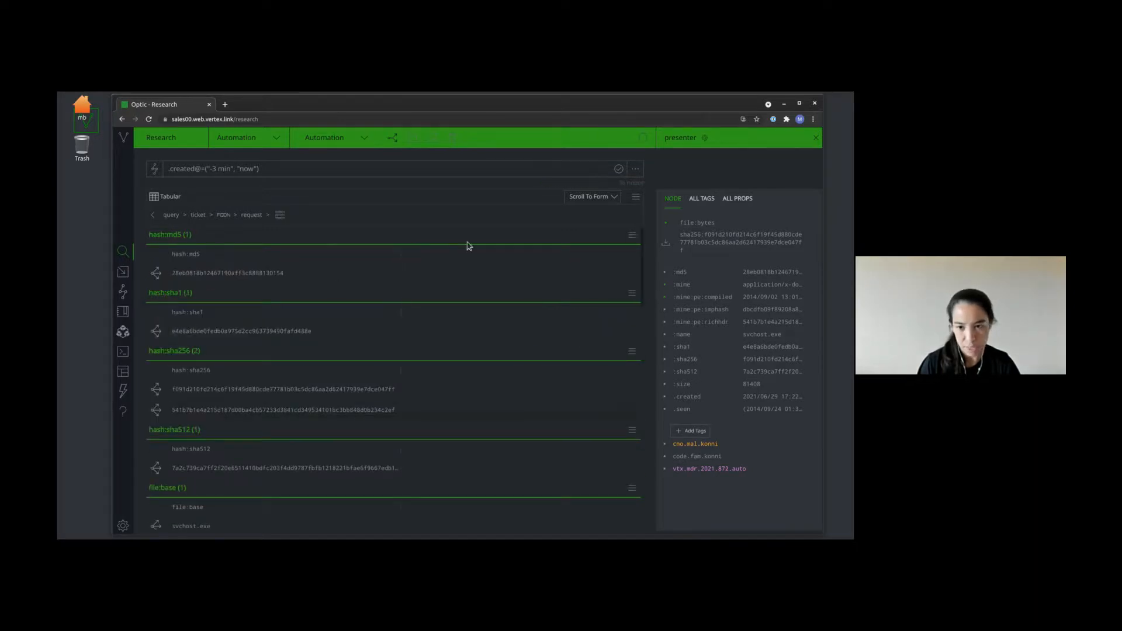
left_click(608, 200)
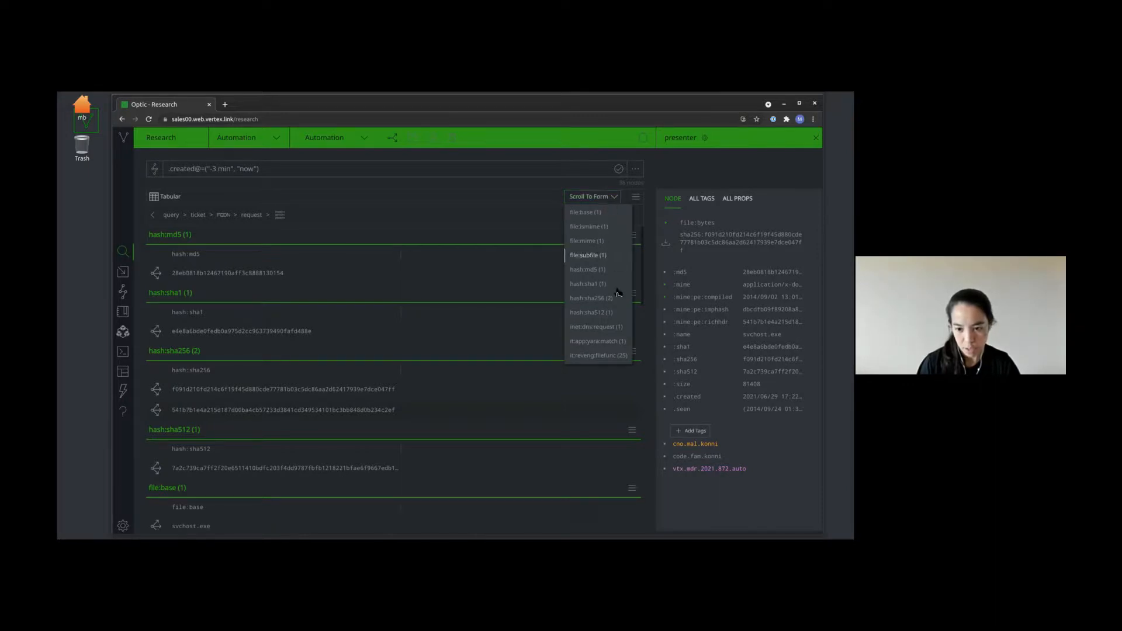
left_click(608, 258)
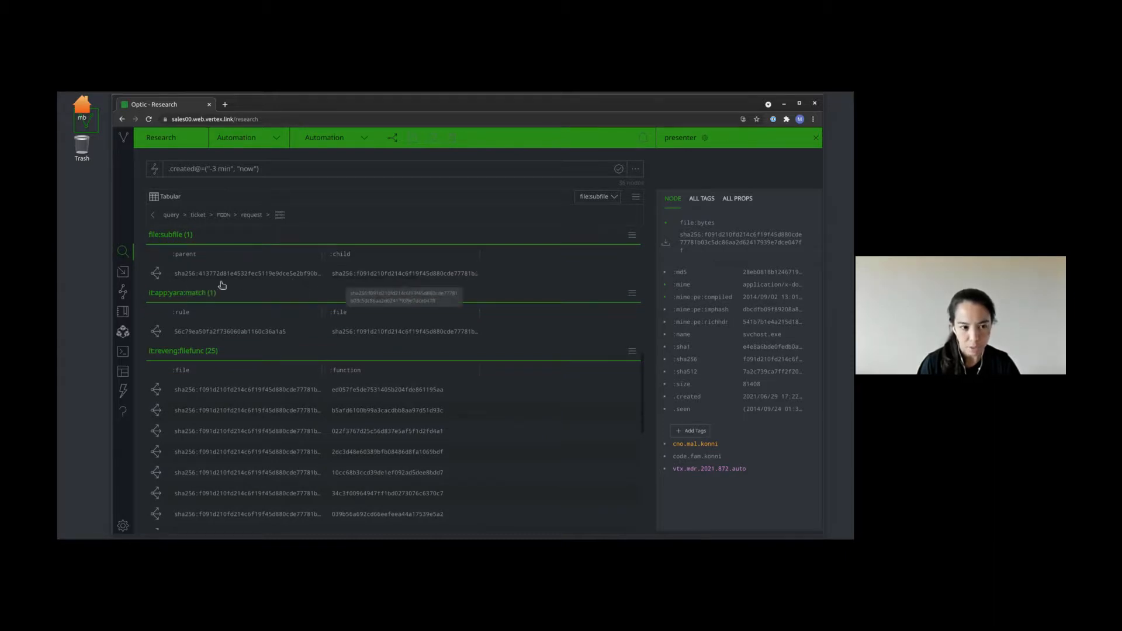
left_click(156, 274)
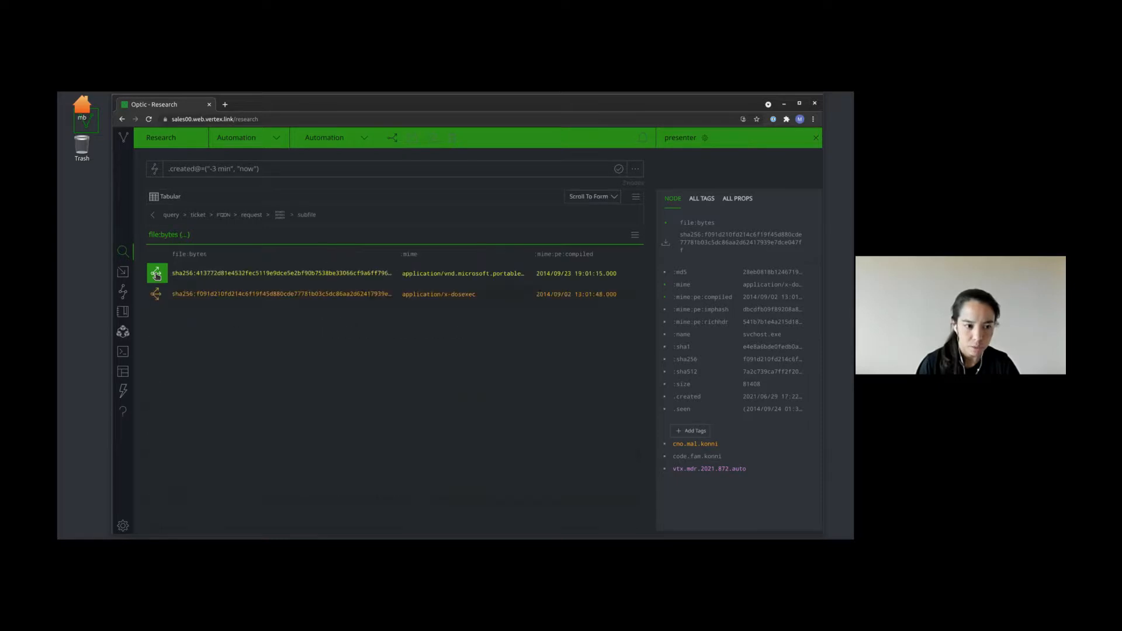
Step: Remove the full int tag behind int.review.yara from the parent file beauty.scr
left_click(243, 278)
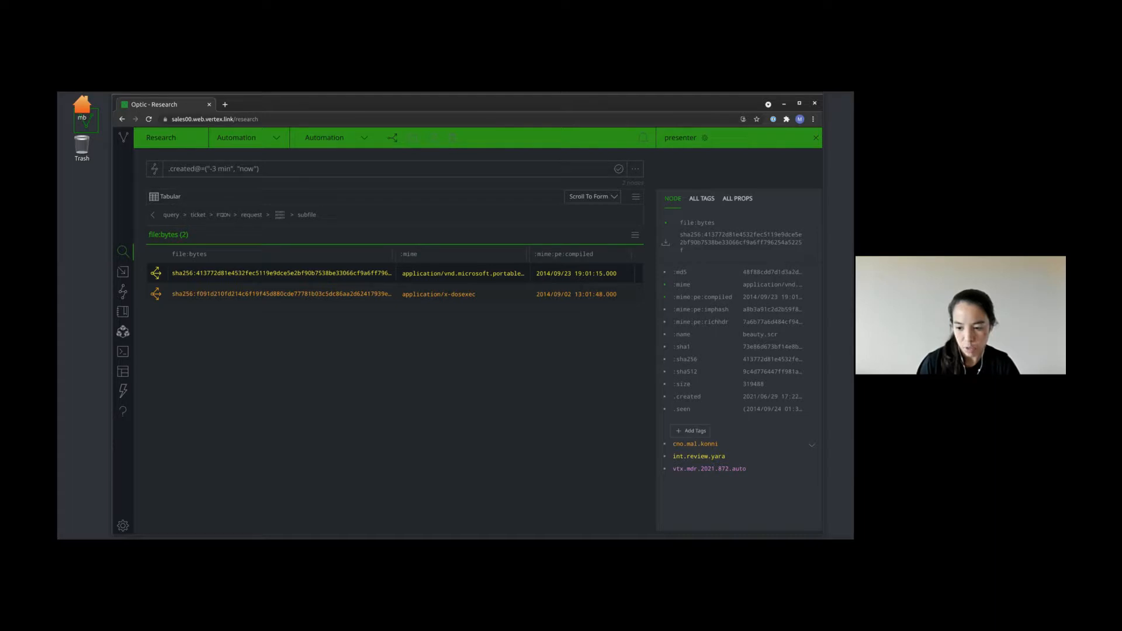
left_click(811, 457)
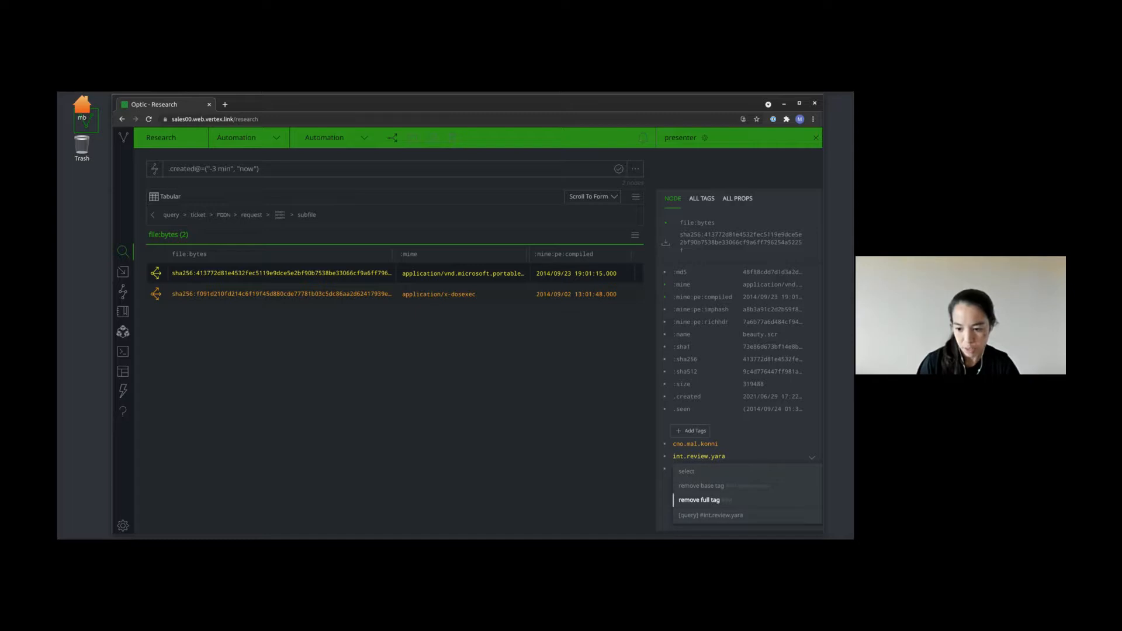
left_click(699, 500)
left_click(418, 349)
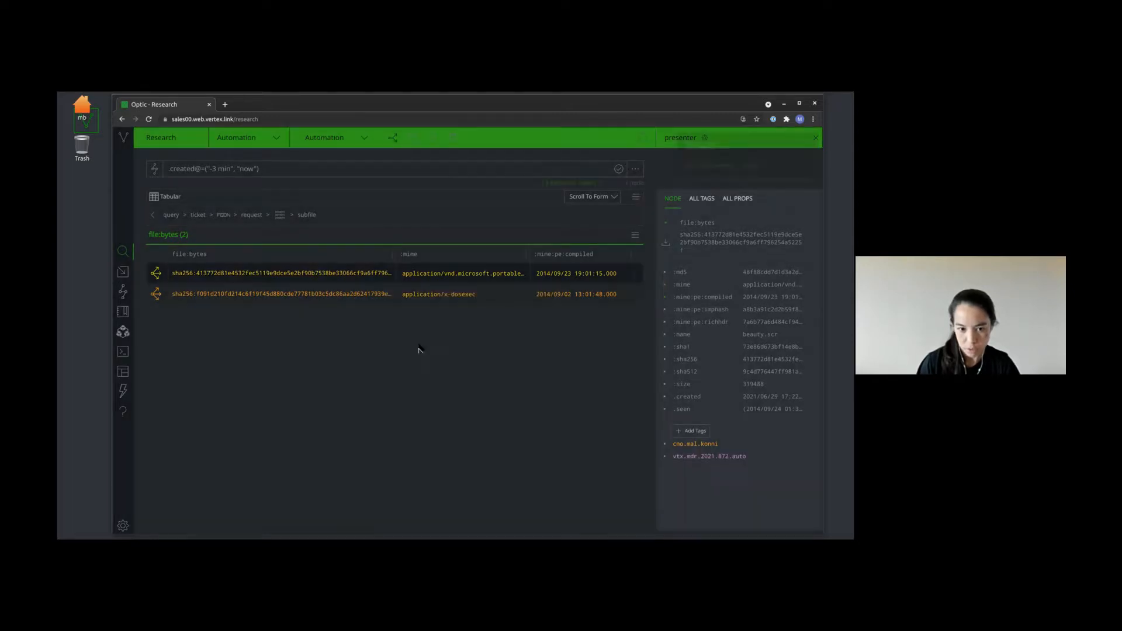
Step: Explore from beauty.scr to its inet:email:message:attachment node, inspect its properties and explore on to the email message
left_click(158, 273)
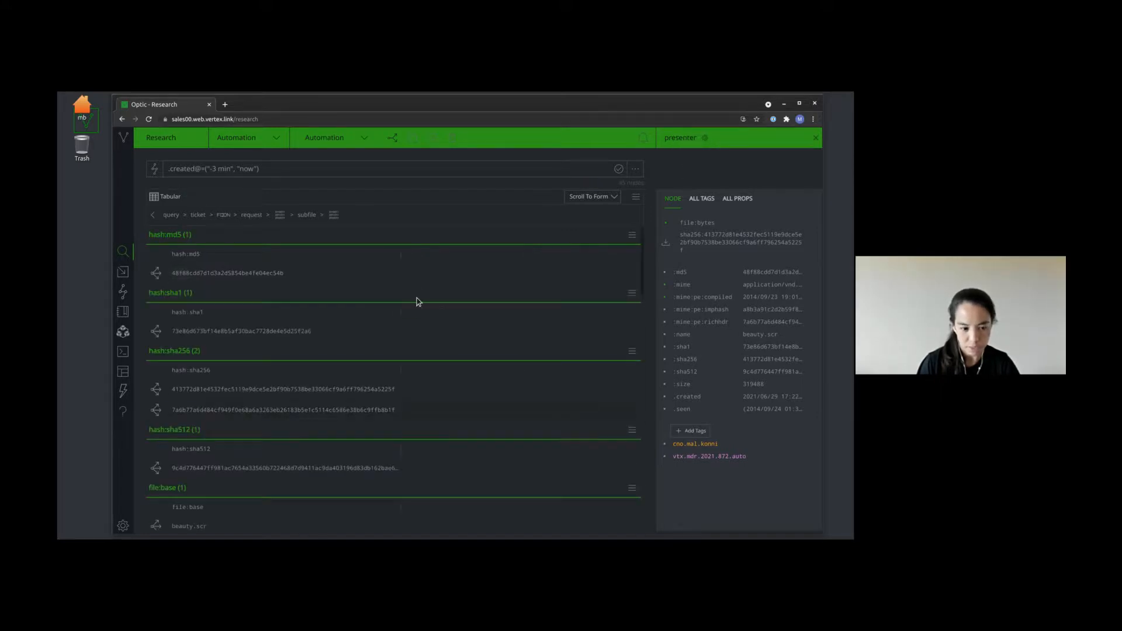
left_click(614, 197)
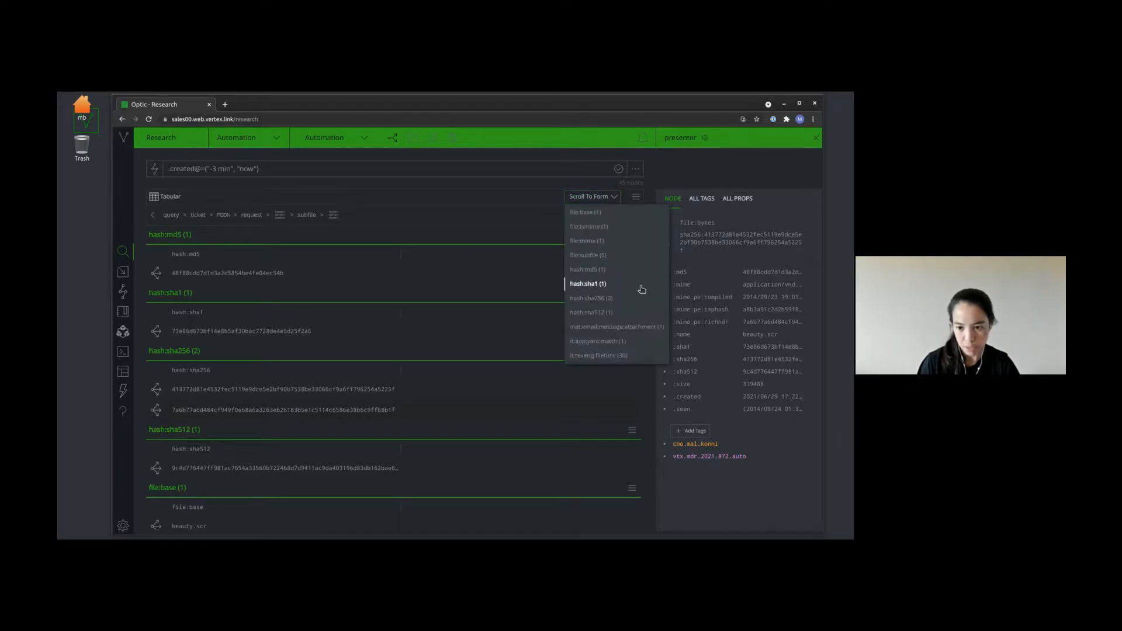
left_click(645, 329)
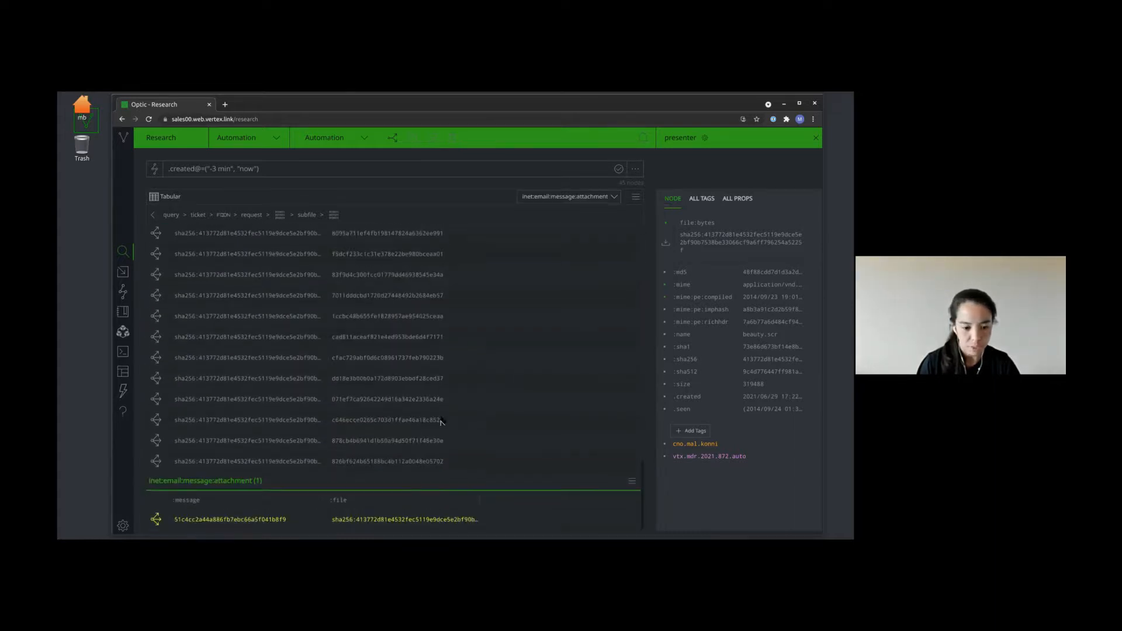
left_click(359, 523)
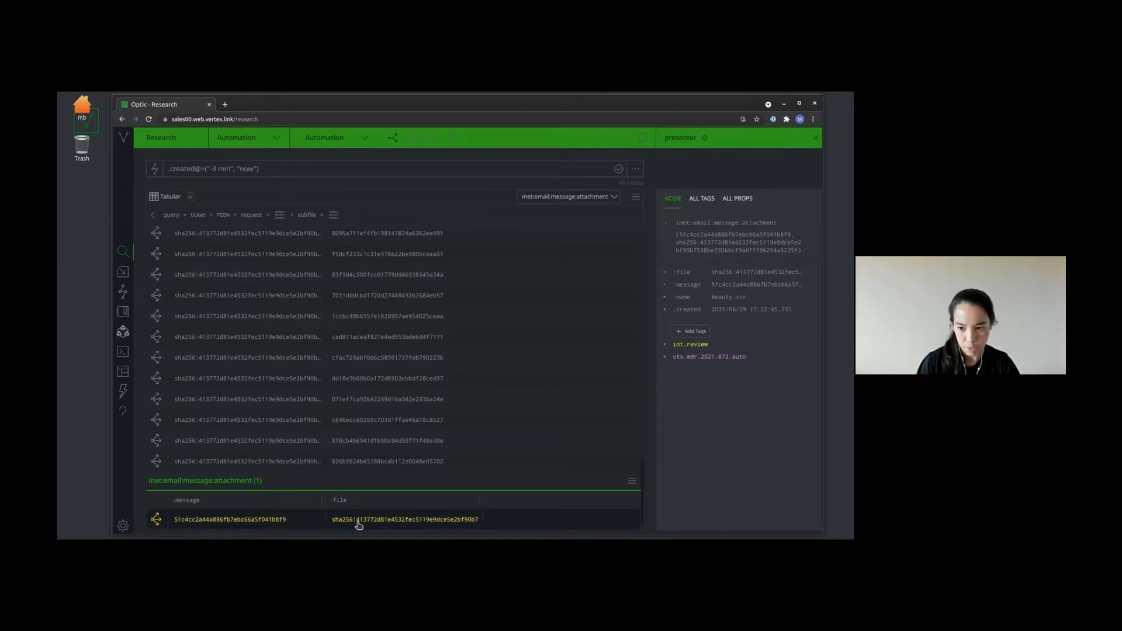
left_click(156, 525)
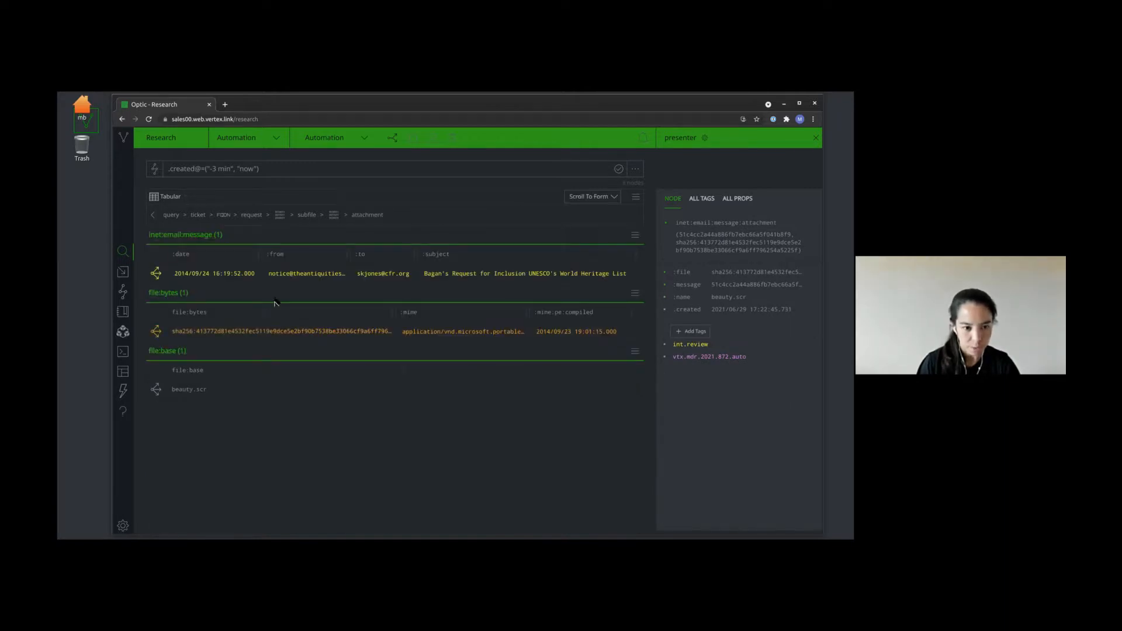
Step: Display the full body text of the email message, read it and close it
left_click(249, 274)
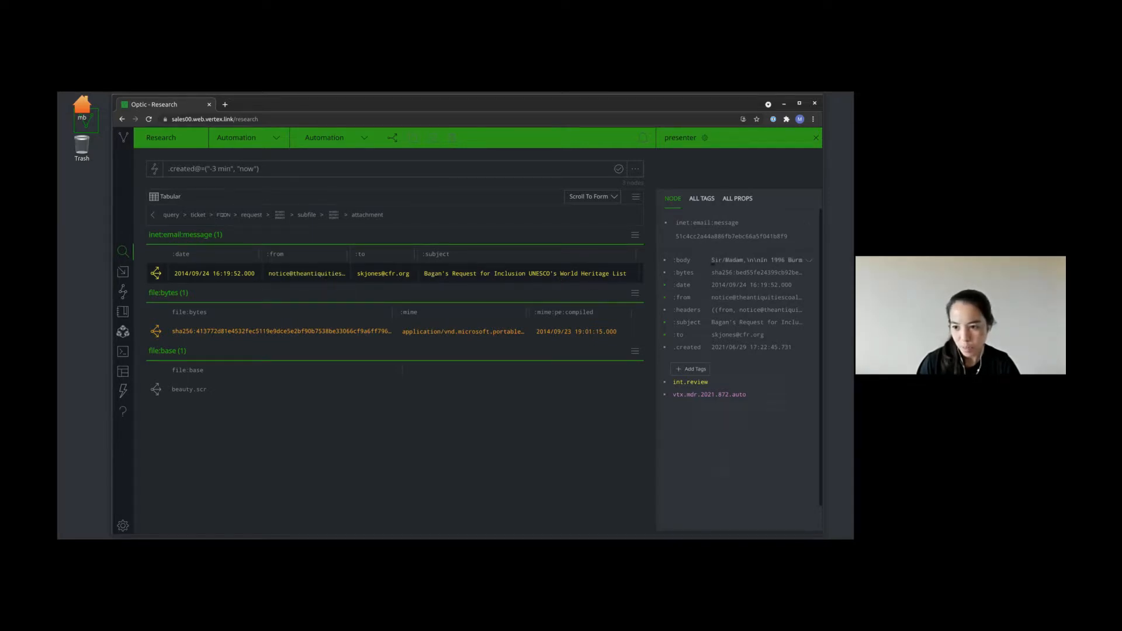
right_click(681, 263)
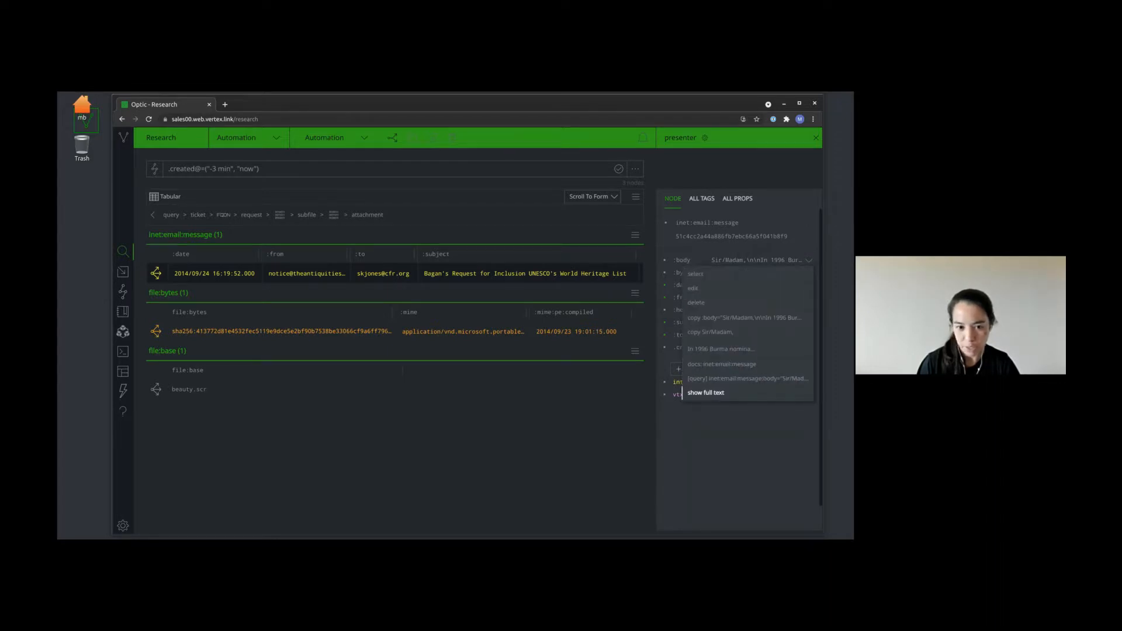
left_click(705, 393)
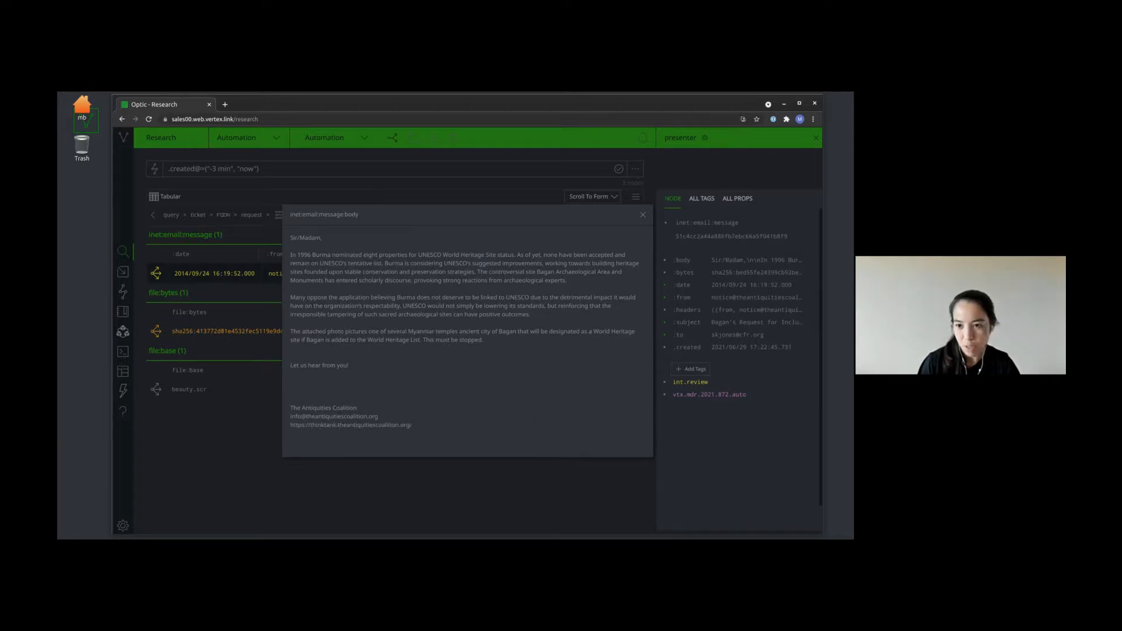
left_click(643, 215)
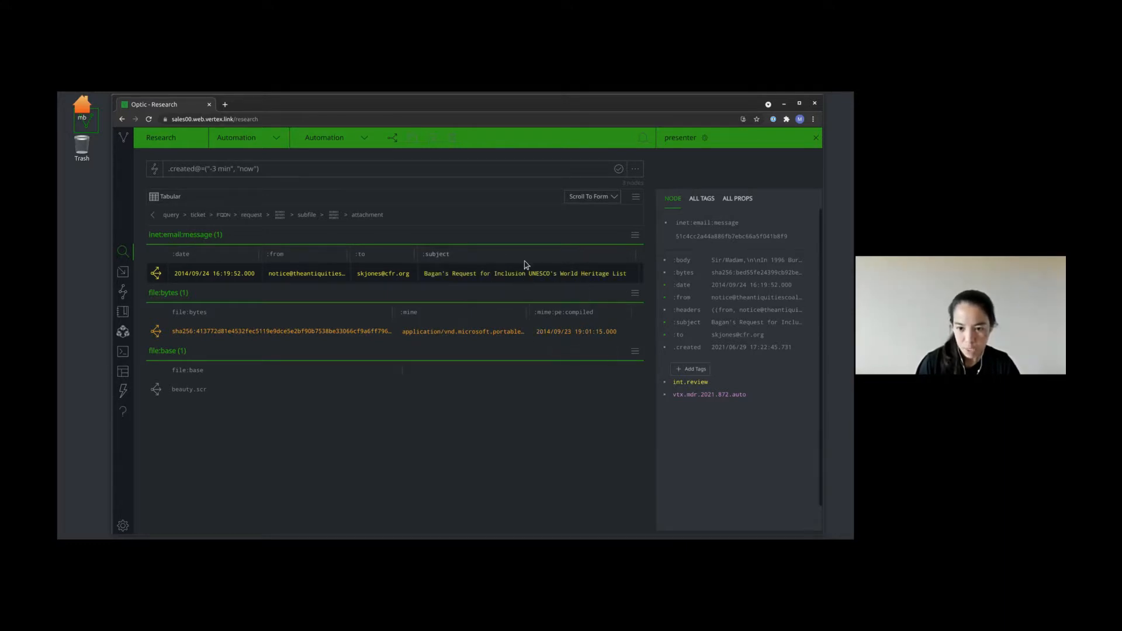
Step: Add the tag cno.ttp.phish.email to the email message node
right_click(297, 275)
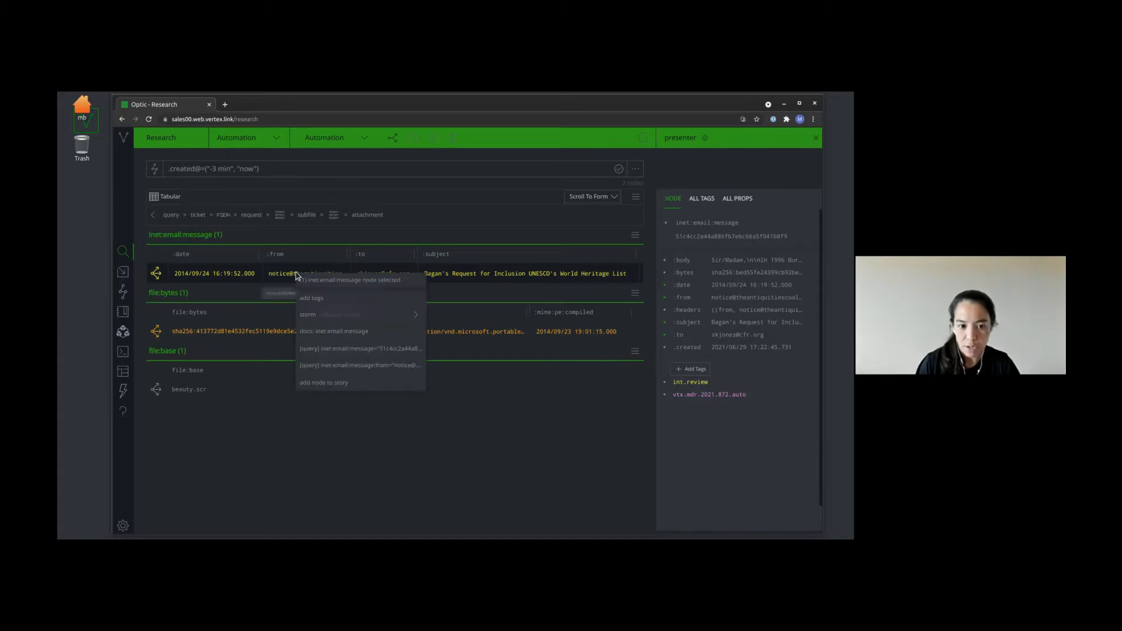
left_click(315, 300)
type("cno")
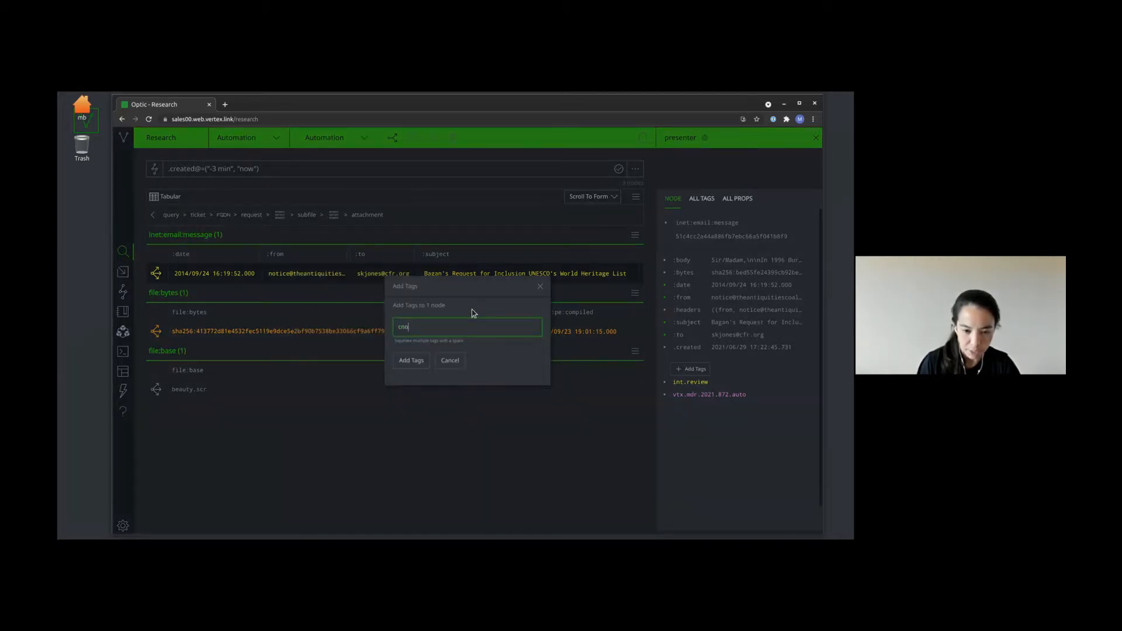
type(".ttp.phish.email")
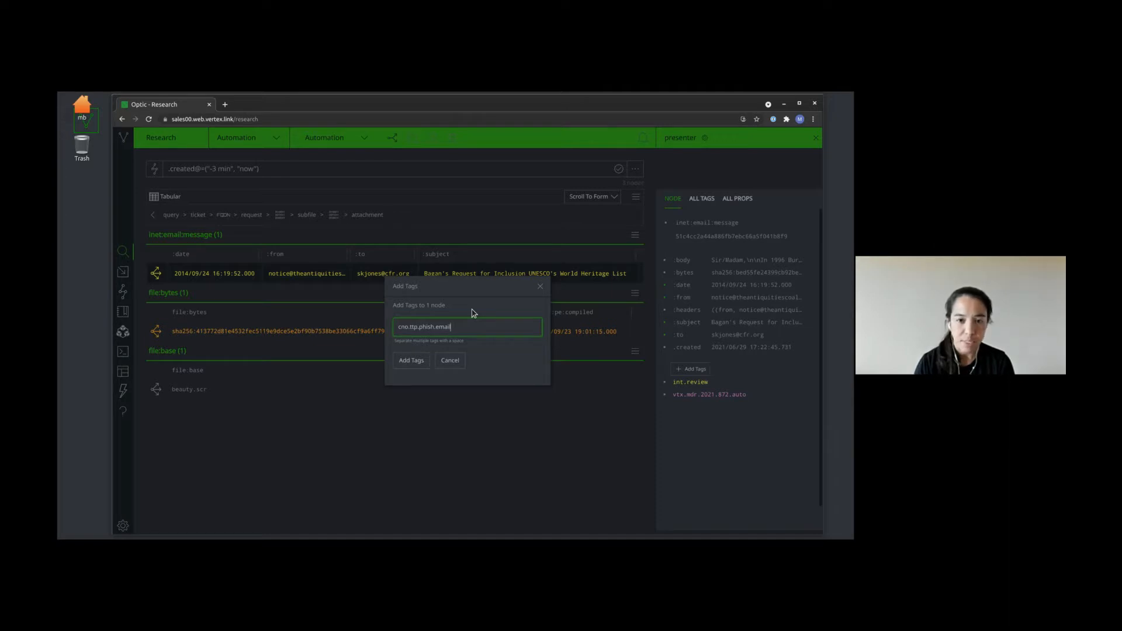
left_click(413, 362)
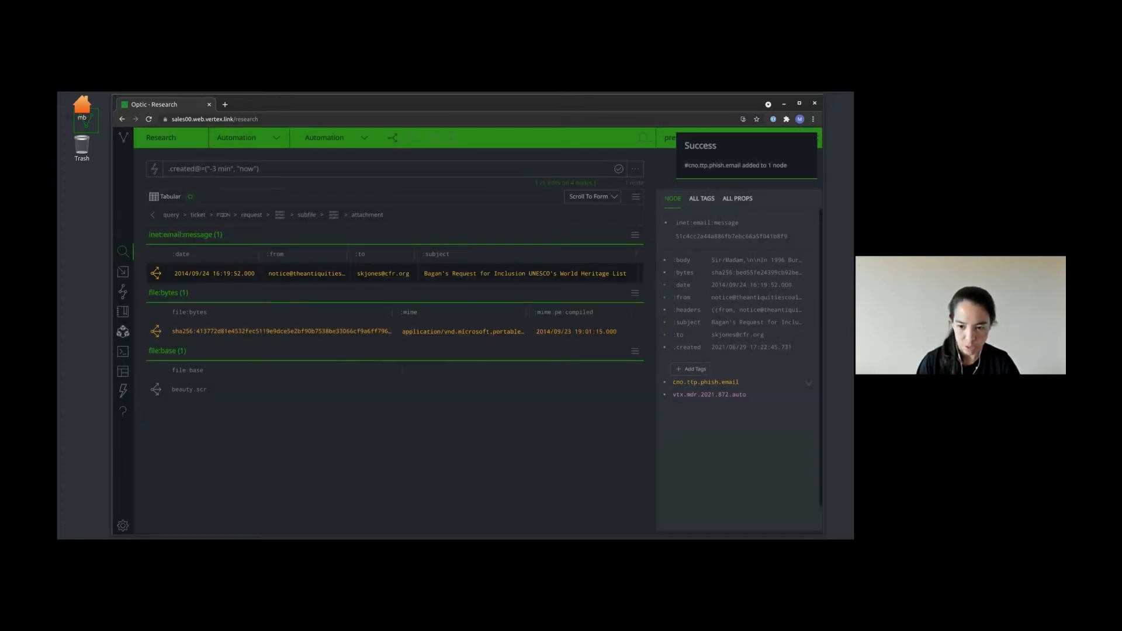
Step: Explore from the email message and inspect the tags on the recipient and sender addresses and the remaining linked nodes
left_click(157, 273)
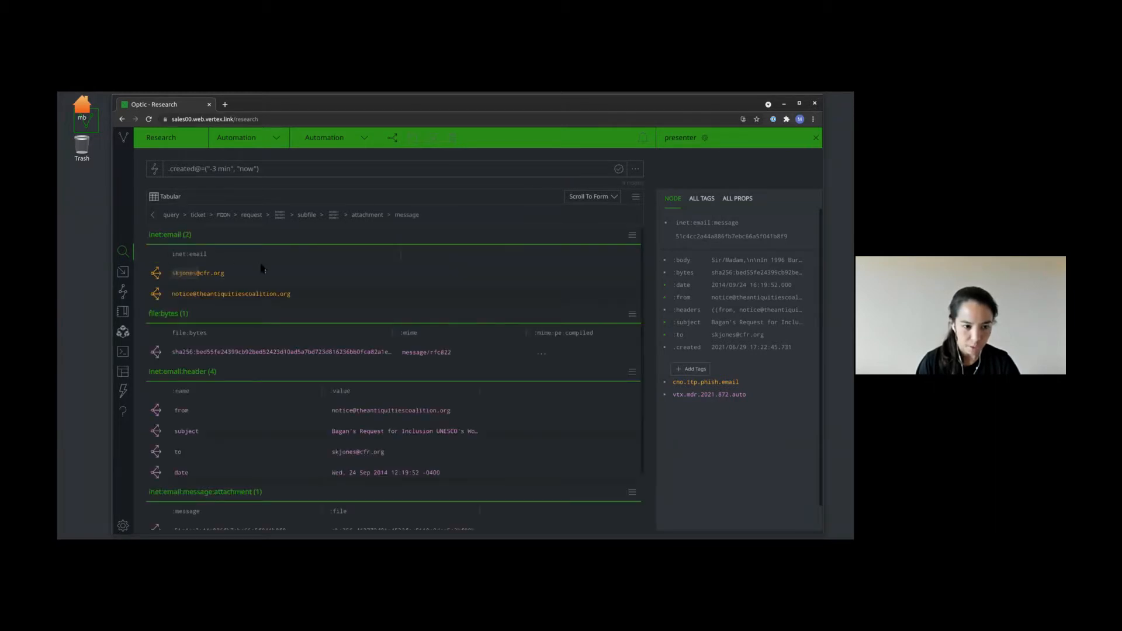
left_click(226, 277)
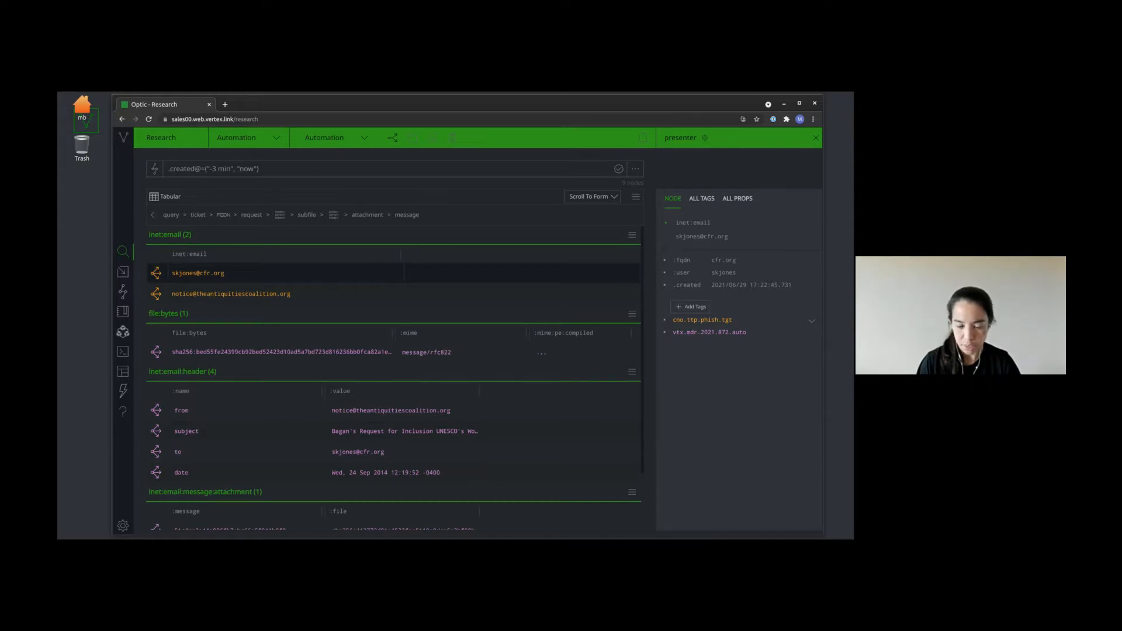
left_click(355, 298)
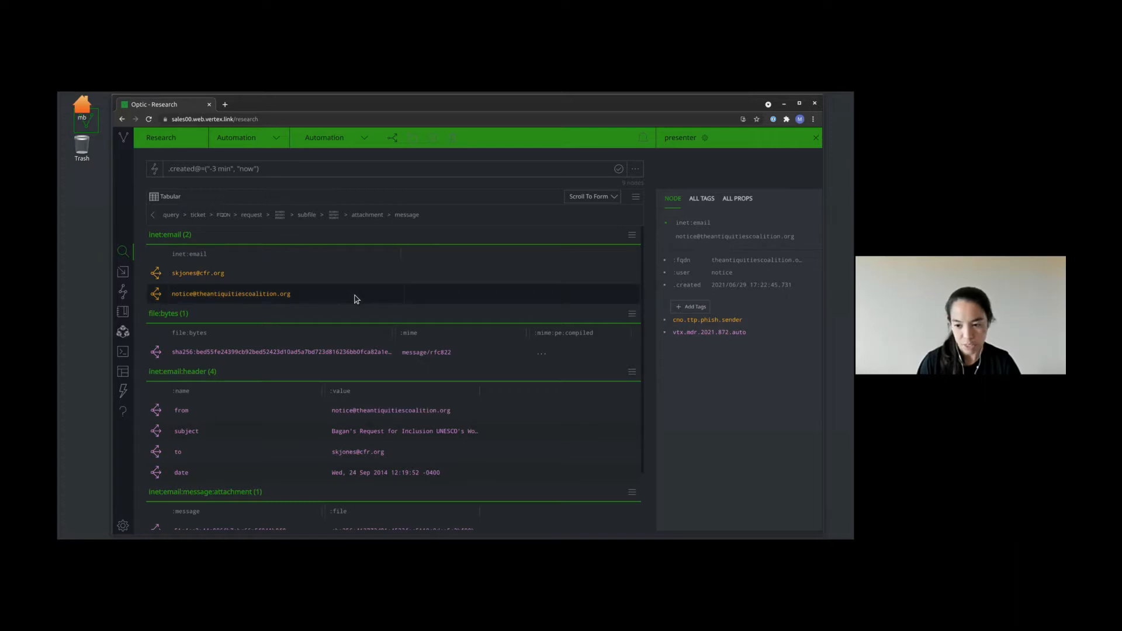
scroll(358, 339, "down", 2)
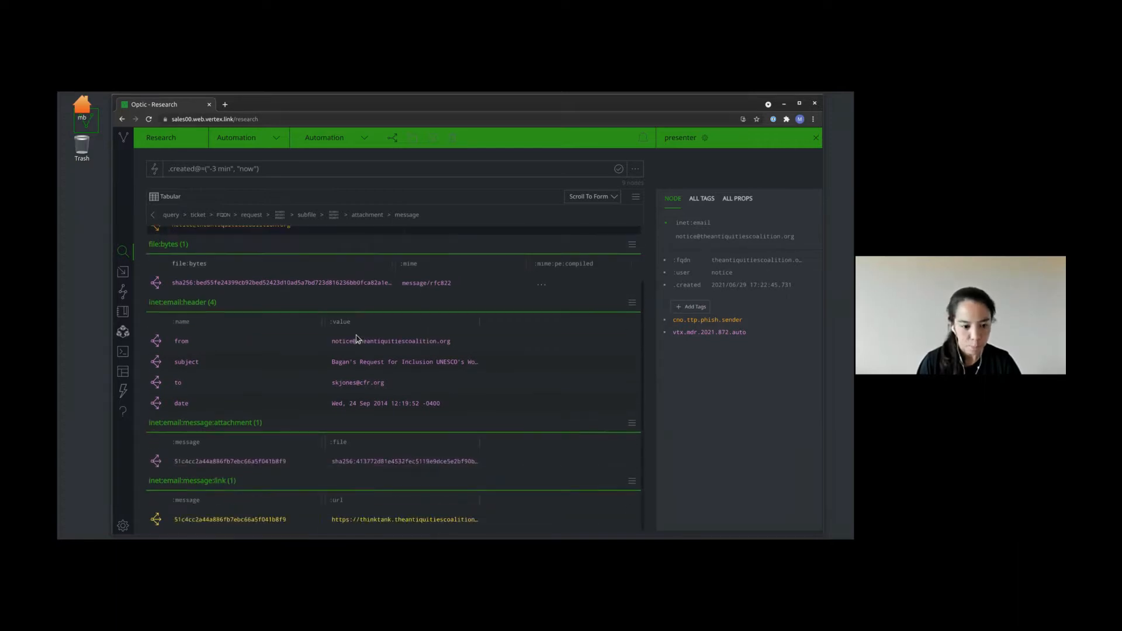
Step: Explore from the message's attachment to the beauty.scr file and inspect its phishing payload tag
left_click(155, 461)
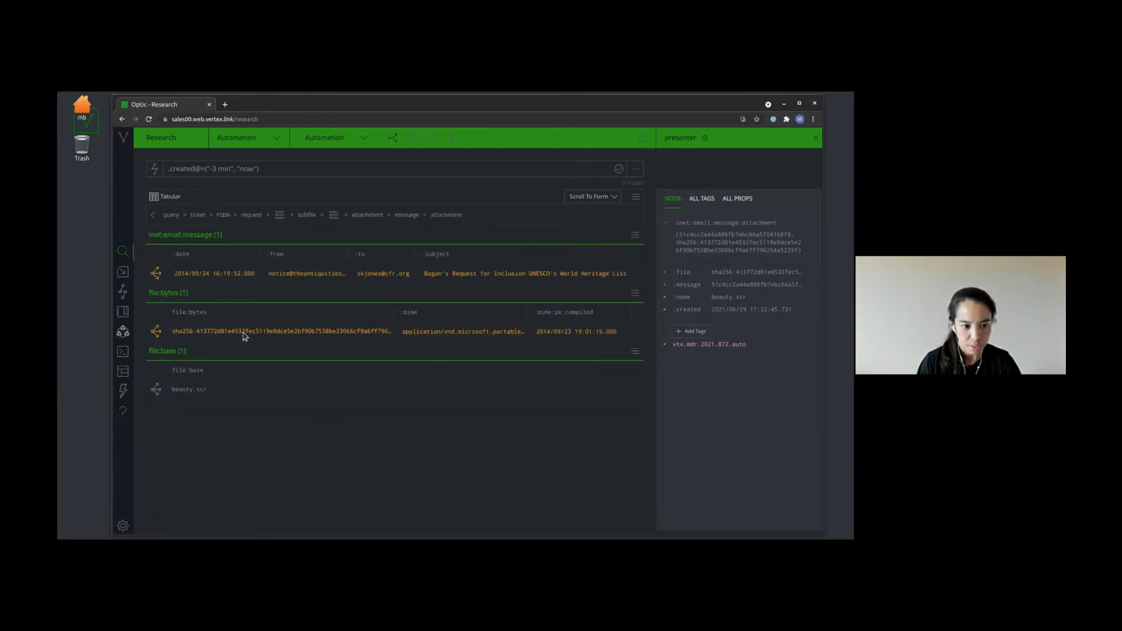
left_click(245, 337)
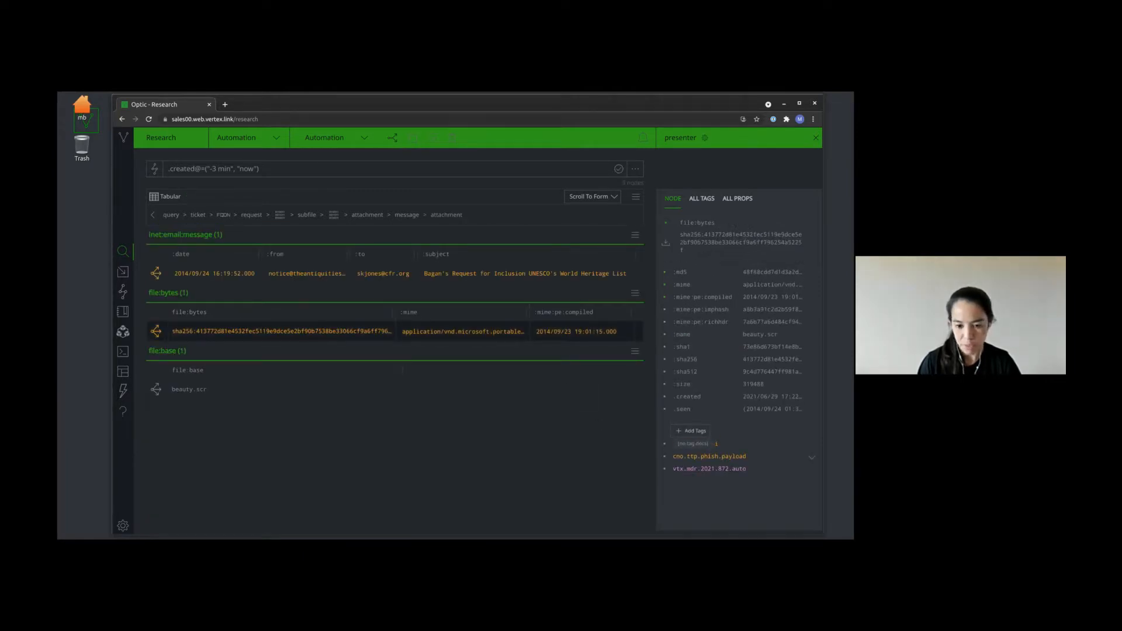
left_click(812, 458)
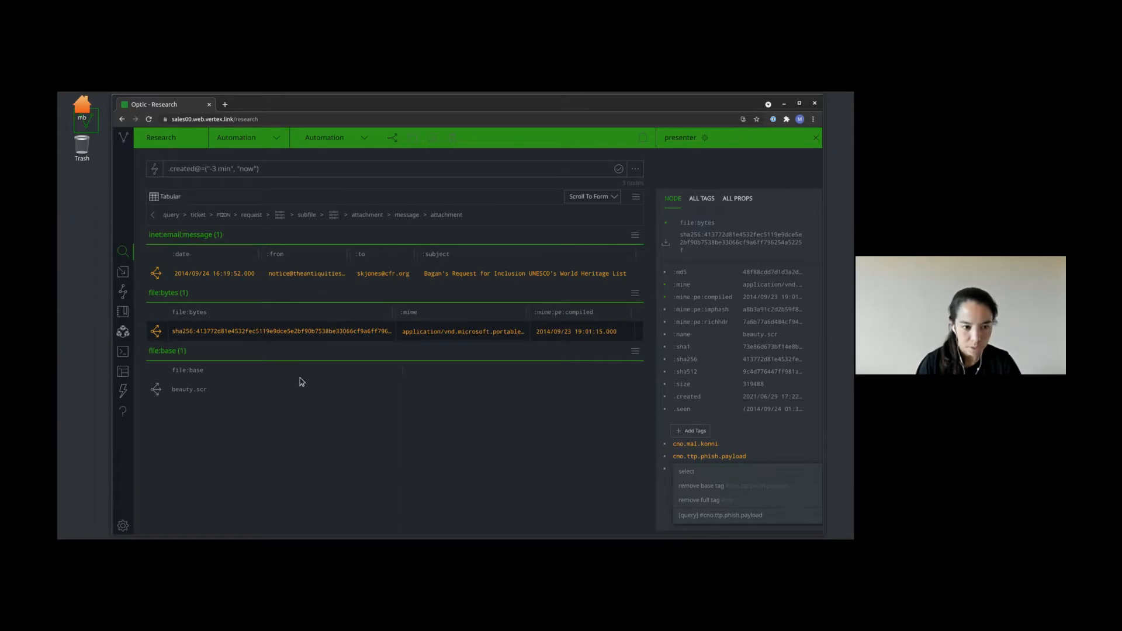
Step: Return to the nodes adjacent to the ticket and add the tag cno.mal.konni to phpschboy.prohosts.org
left_click(197, 216)
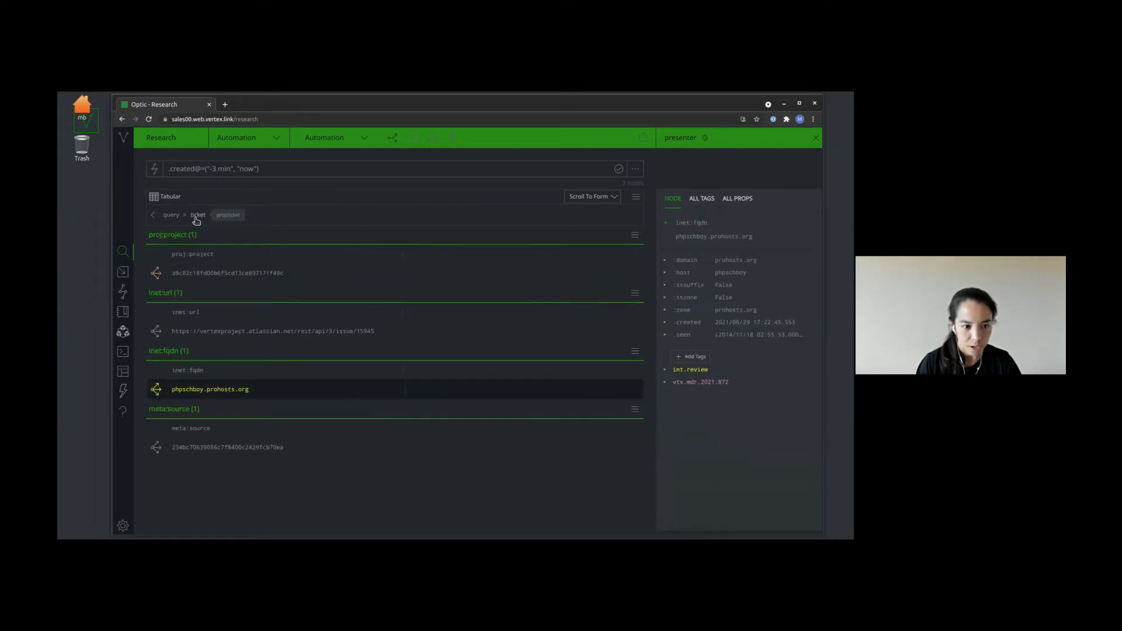
right_click(195, 395)
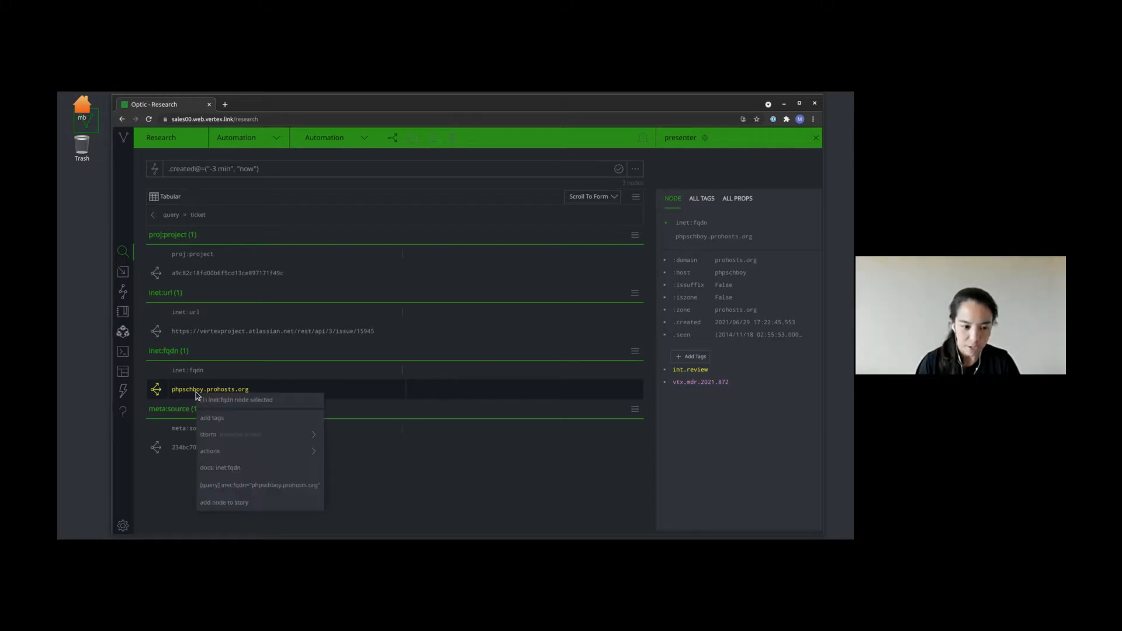
left_click(211, 419)
type("cno.tt")
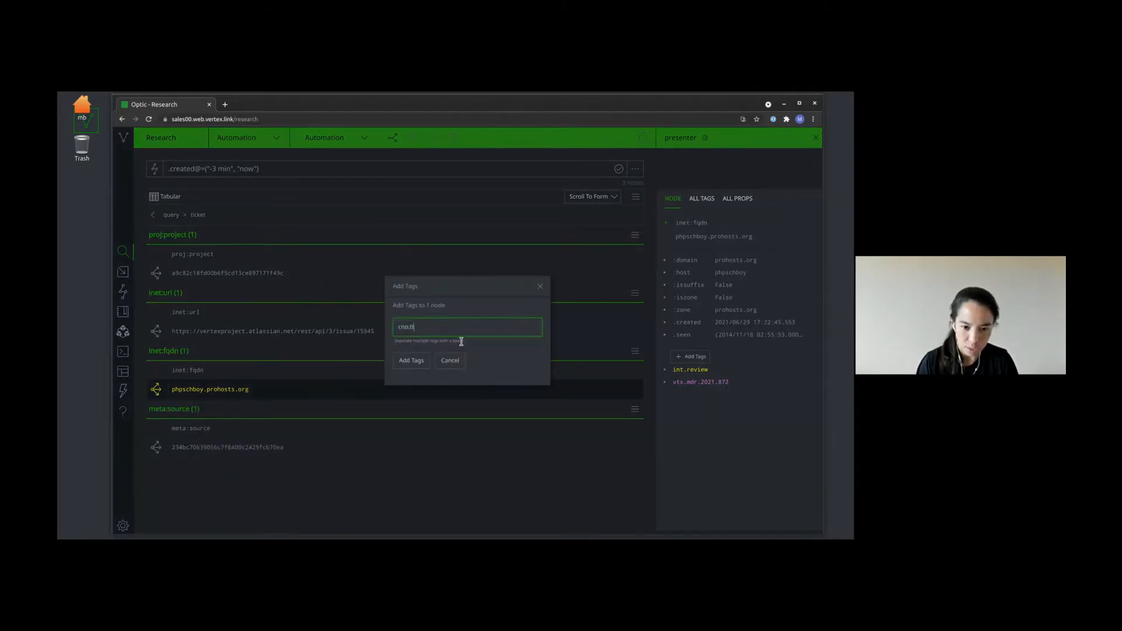
key("BackSpace")
key("BackSpace")
type("mal.konni")
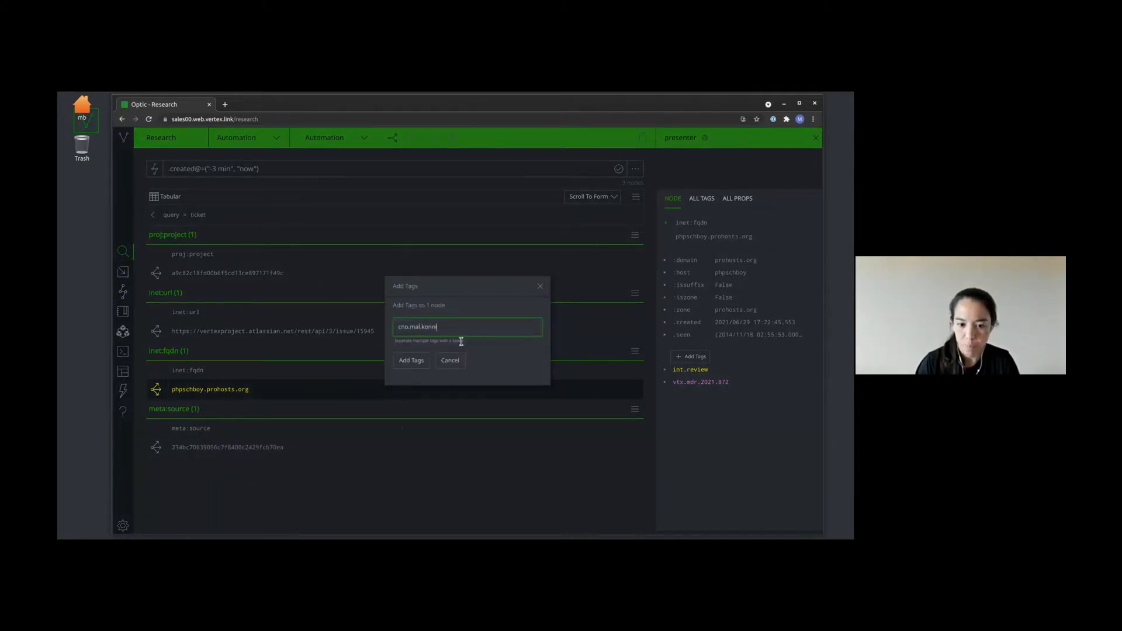
left_click(409, 360)
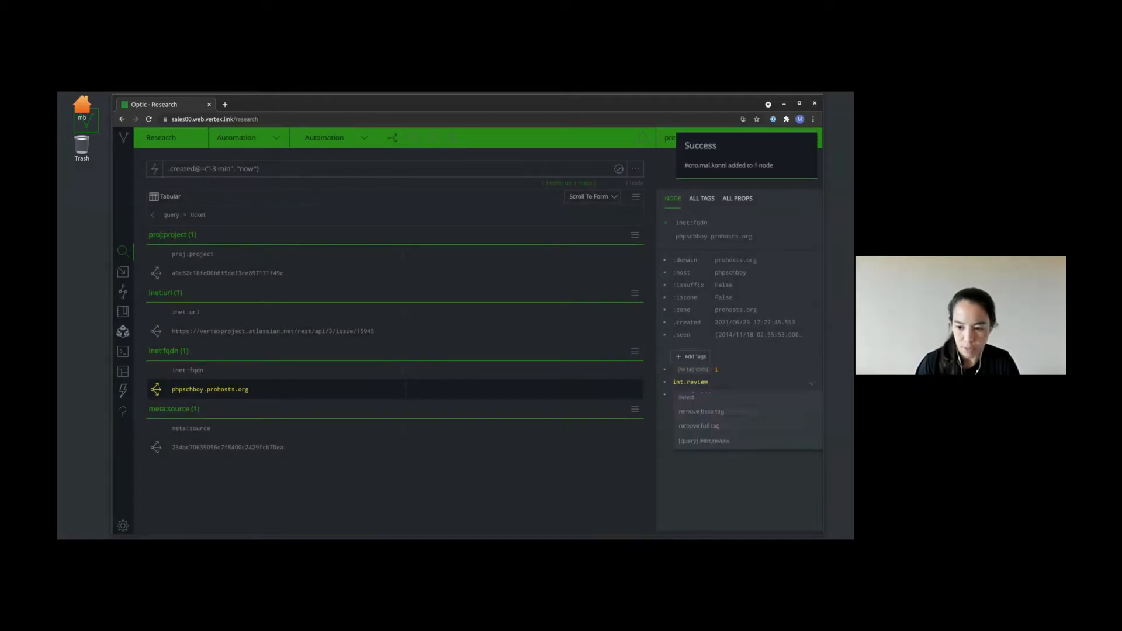
Step: Remove the int.review tag down to its base tag int from the phpschboy.prohosts.org node
left_click(690, 382)
left_click(700, 411)
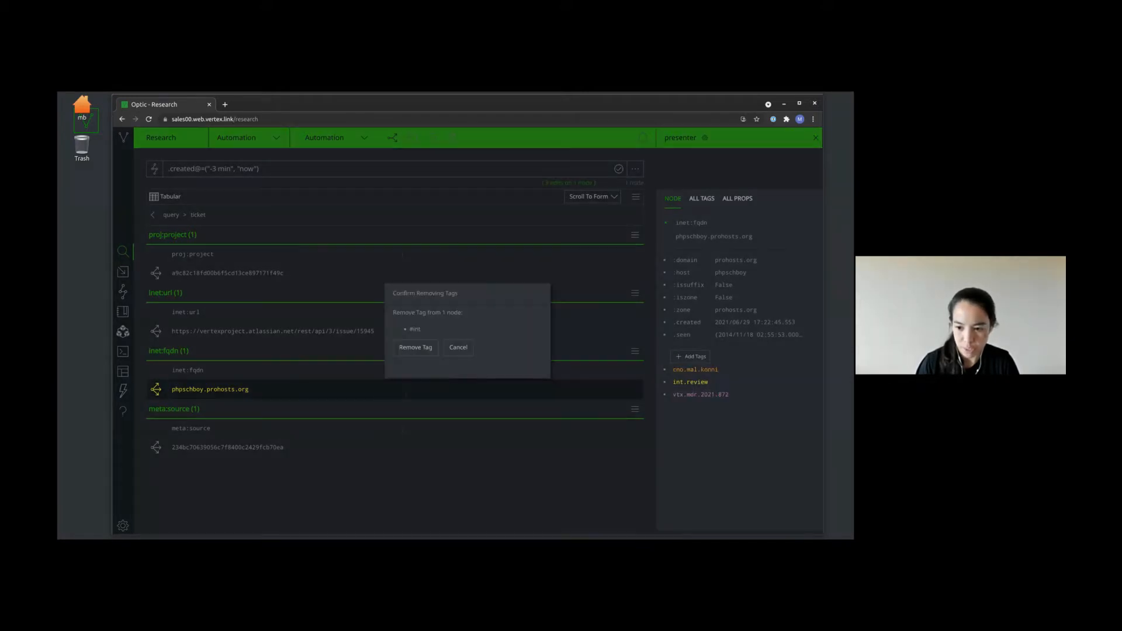
left_click(423, 349)
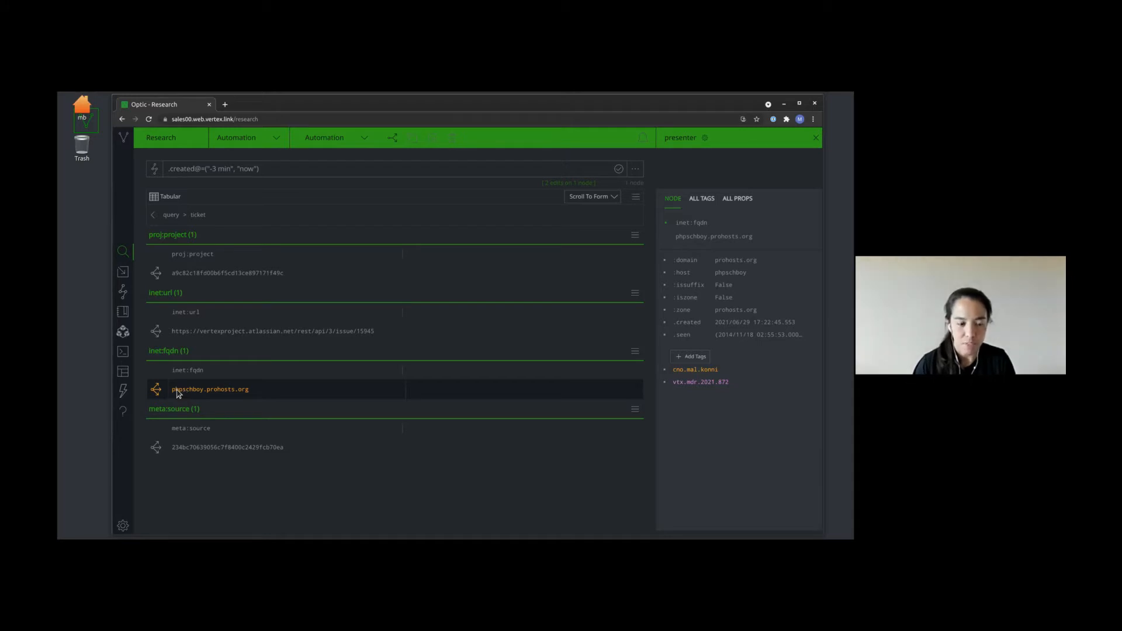
Step: Explore from phpschboy.prohosts.org through its function string to the linked it:reveng:function node and inspect that function's adjacent strings
left_click(157, 393)
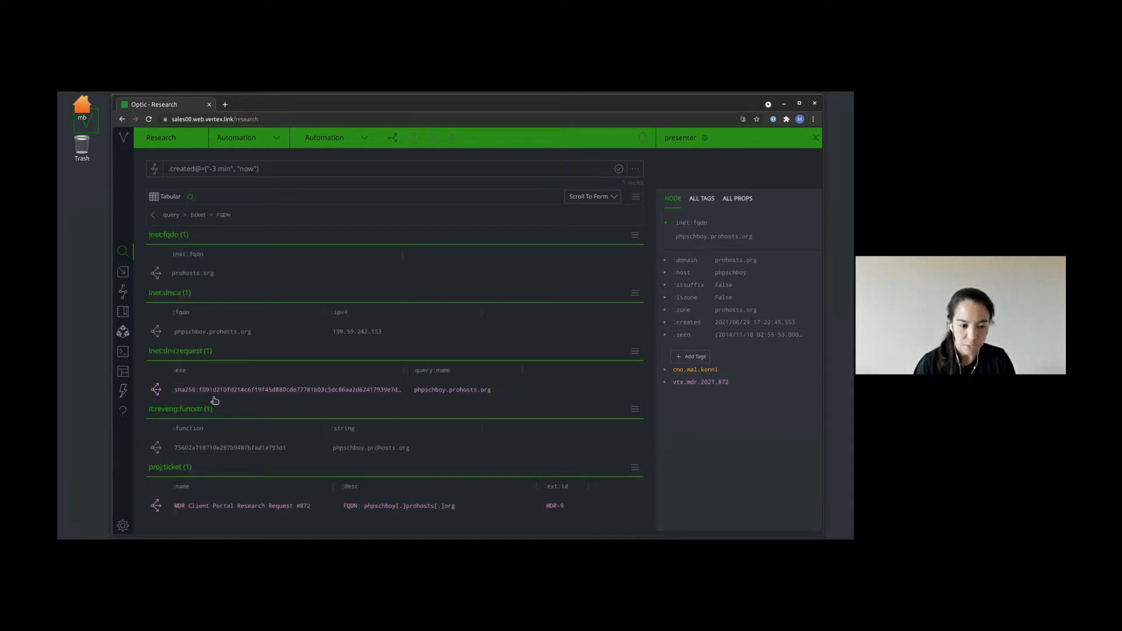
left_click(270, 448)
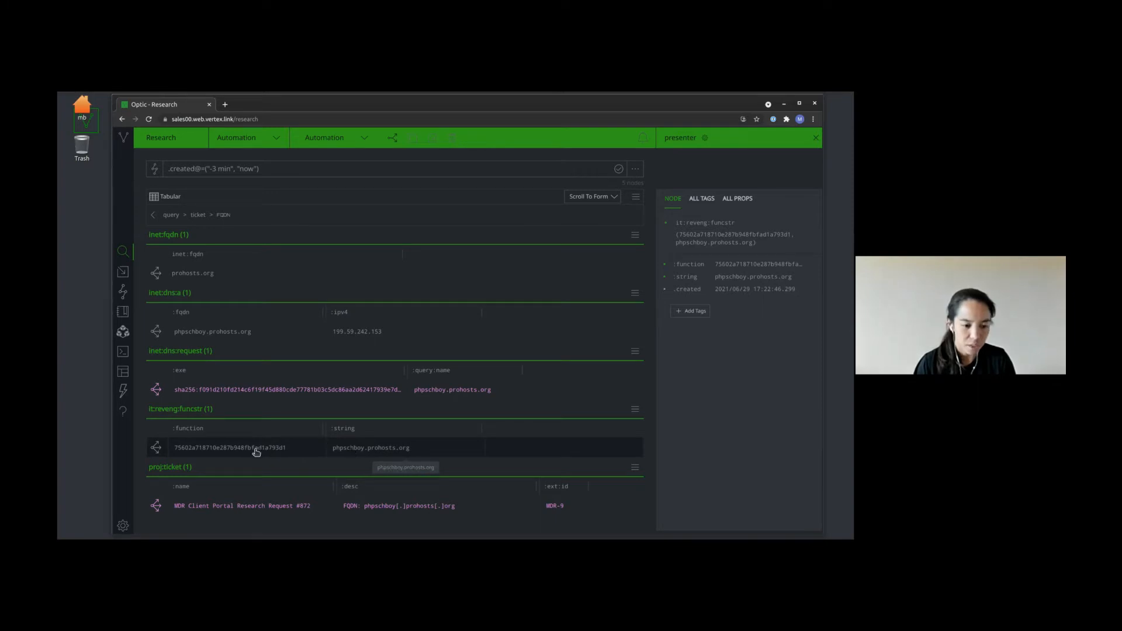
left_click(155, 448)
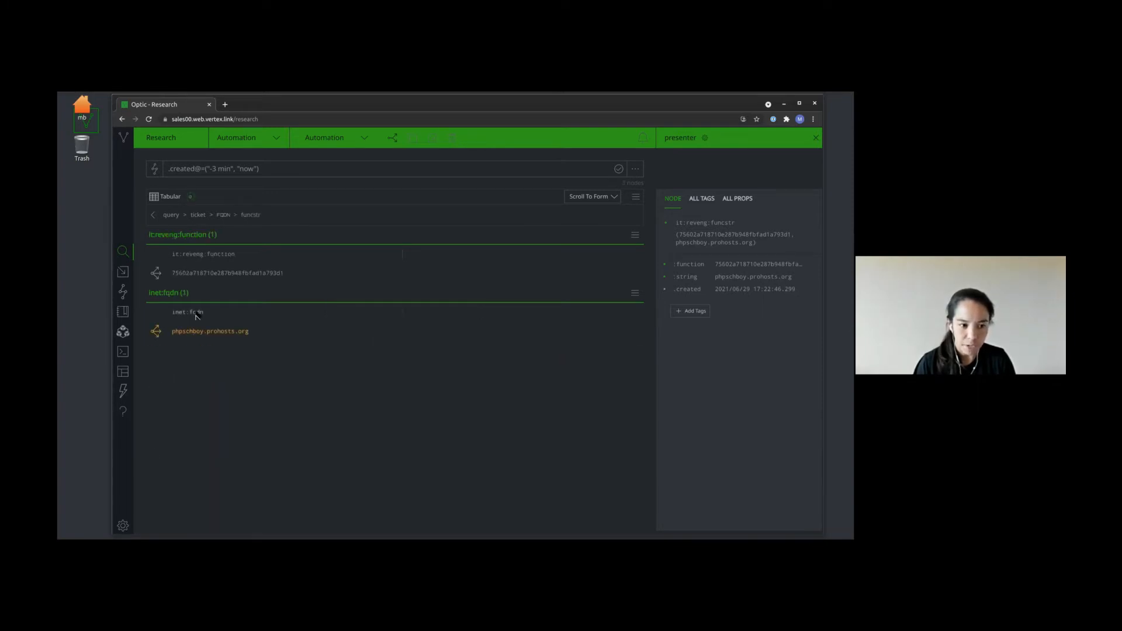
left_click(196, 279)
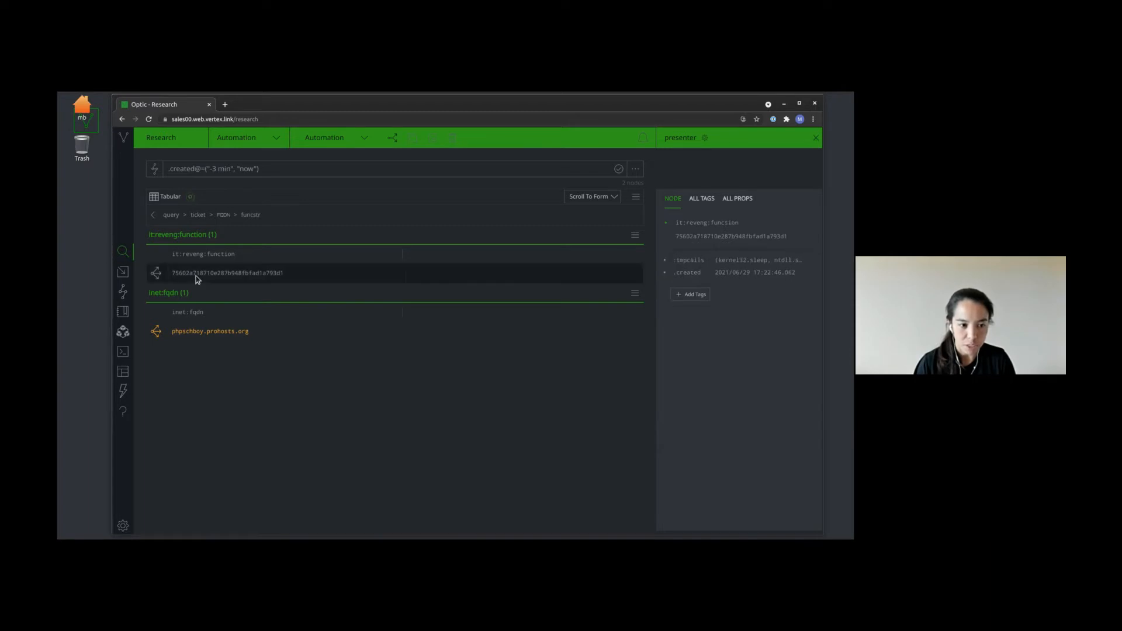
left_click(157, 274)
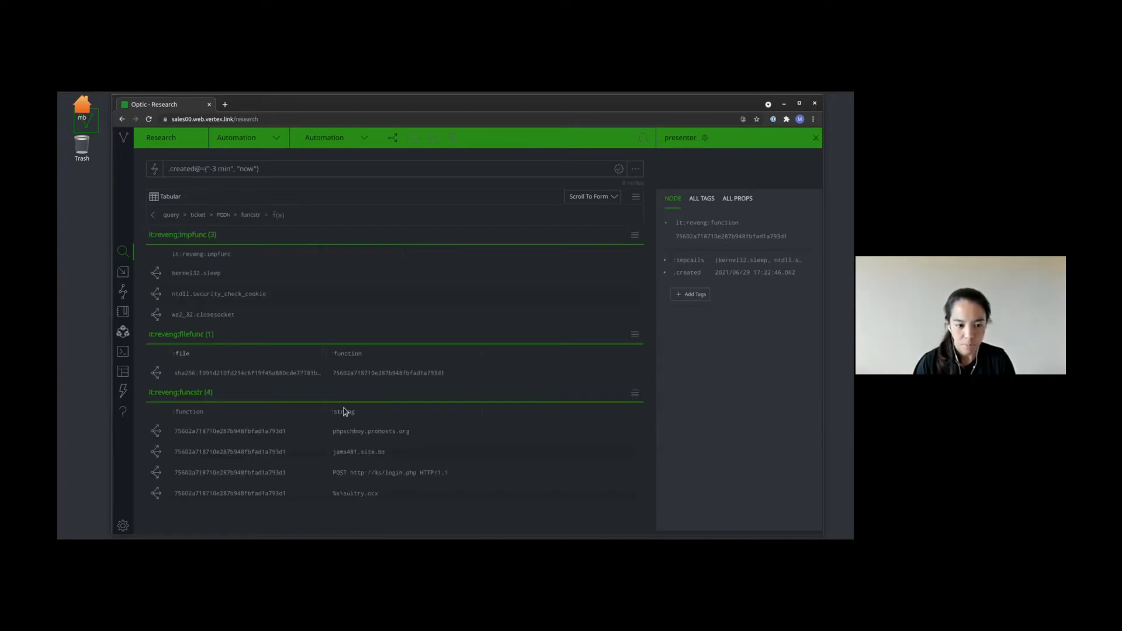
left_click(375, 431)
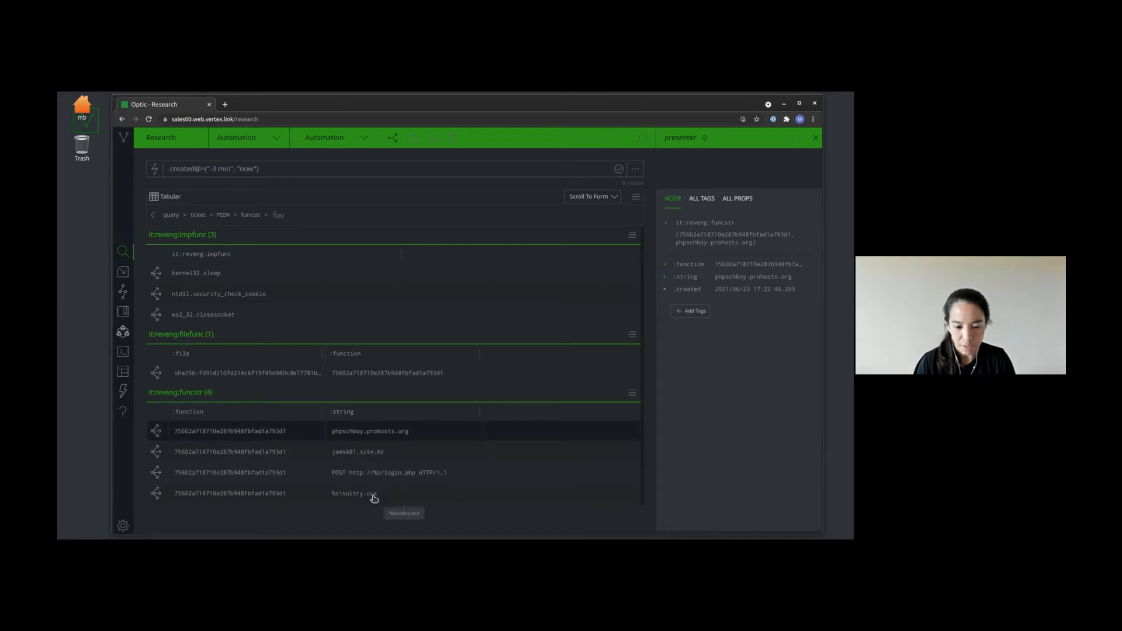
Step: Add the tag int.review to the function string node for jams481.site.bz
left_click(391, 457)
right_click(390, 457)
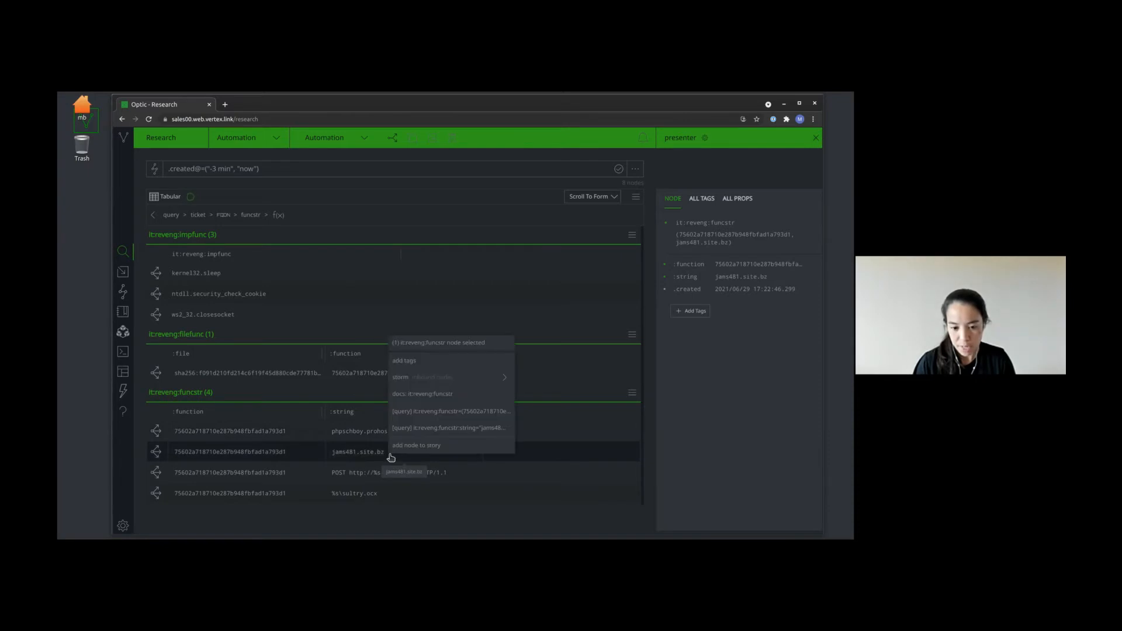
left_click(431, 360)
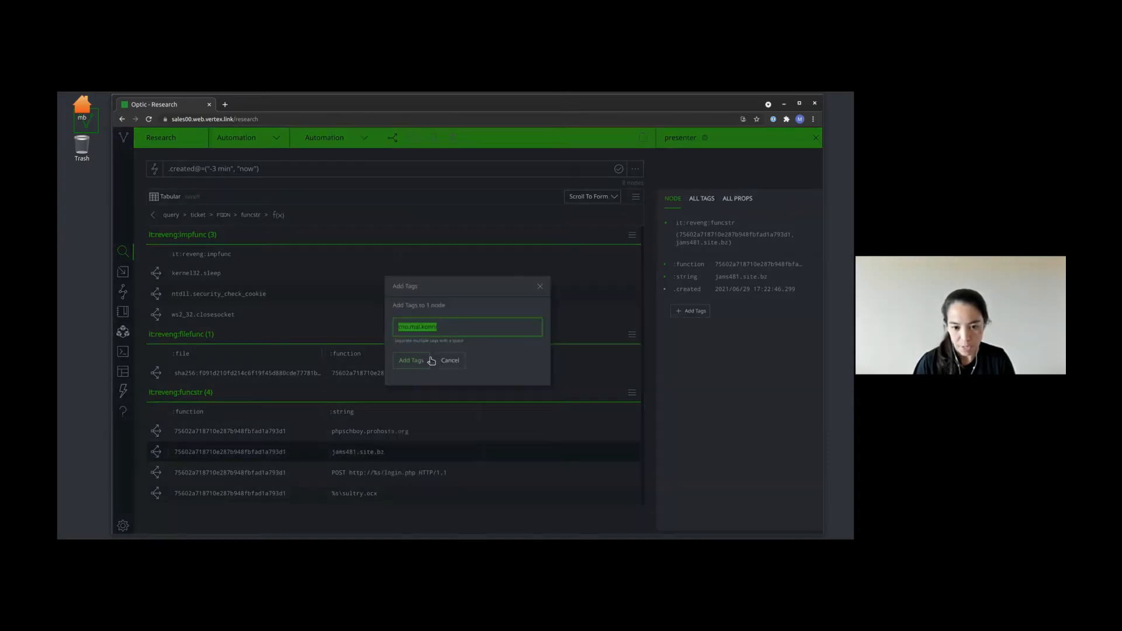
type("int.review")
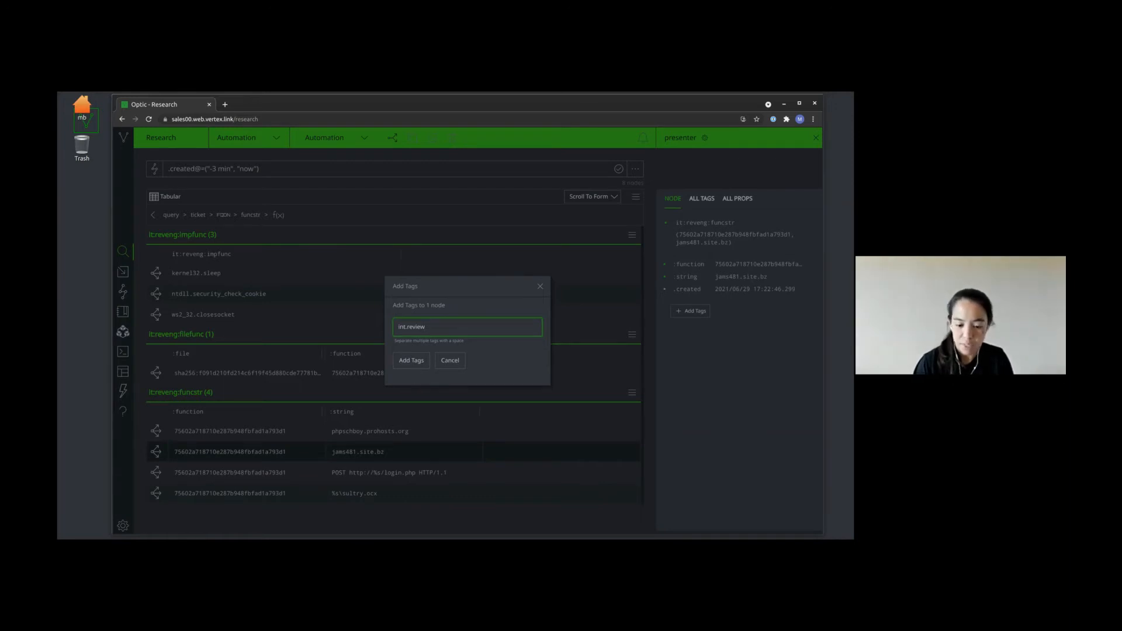
left_click(416, 361)
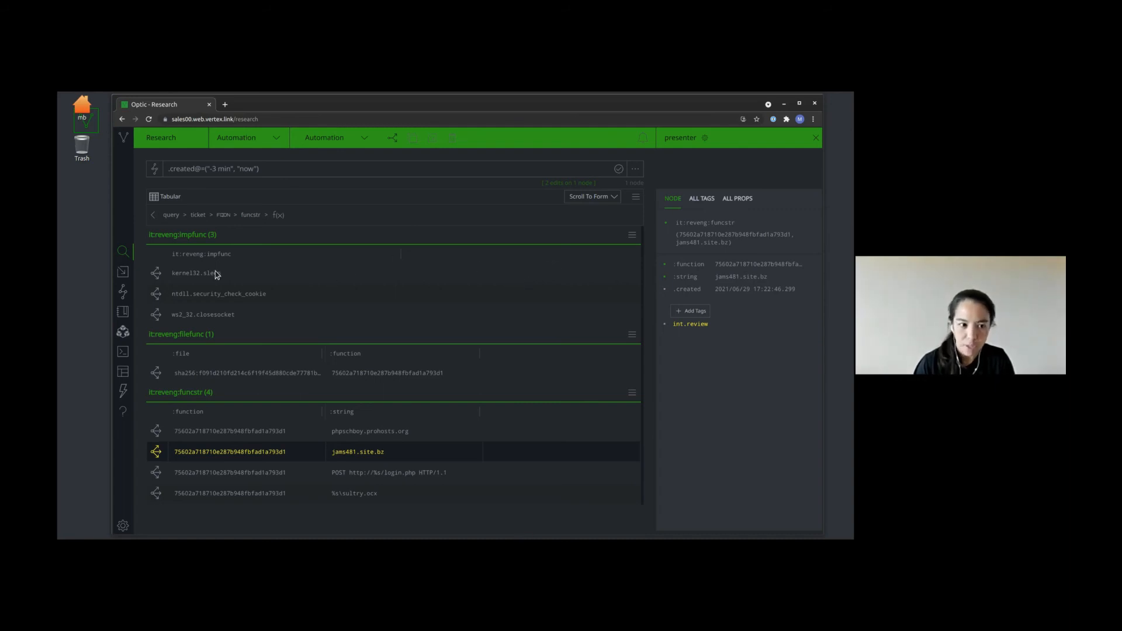
Step: Inspect the imported function nodes kernel32.sleep, ws2_32.closesocket and ntdll.security_check_cookie linked to the function
left_click(250, 281)
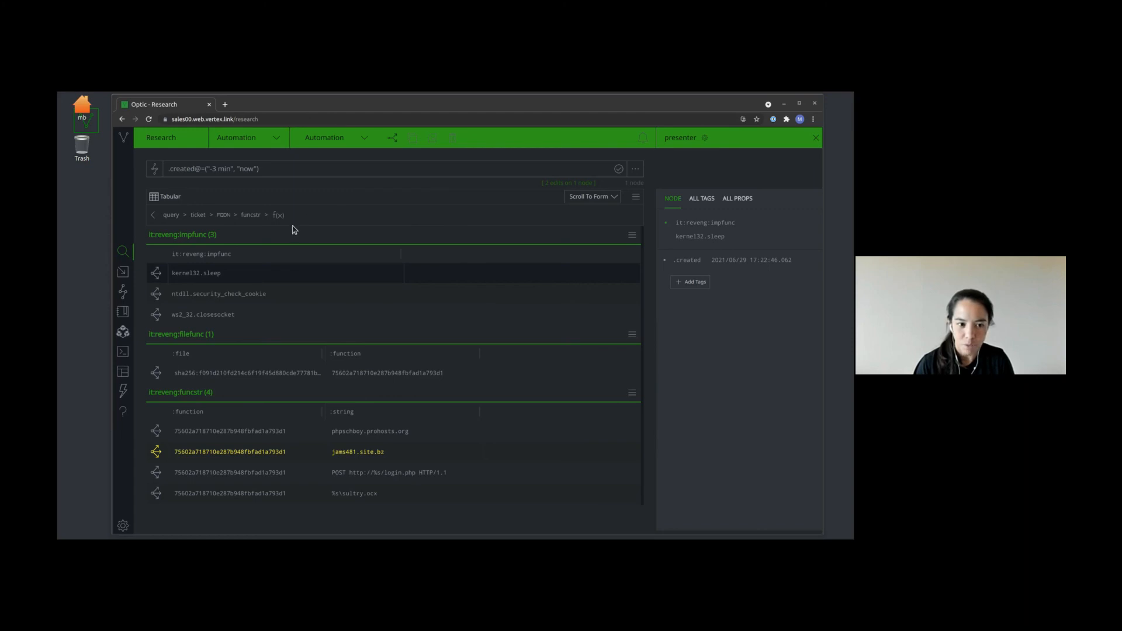
left_click(237, 255)
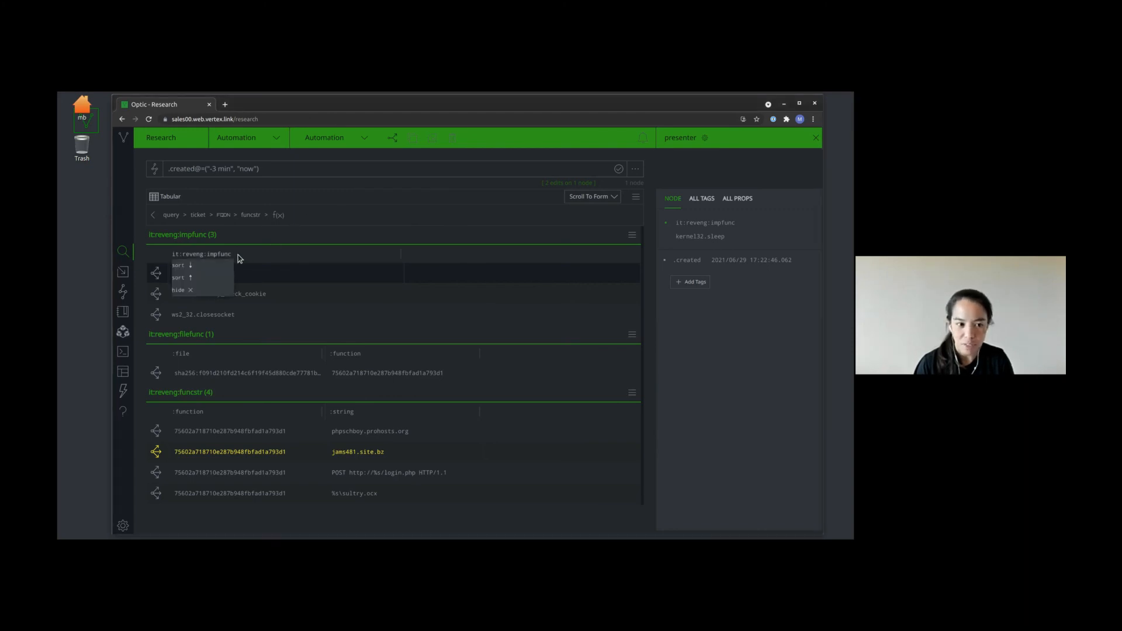
left_click(288, 310)
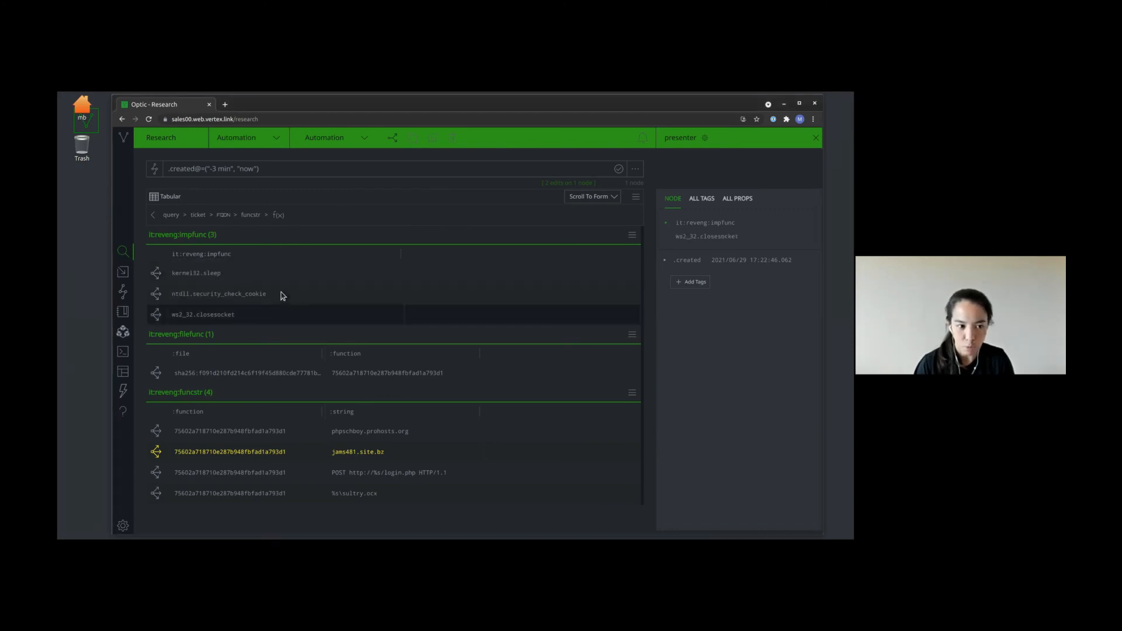
left_click(281, 296)
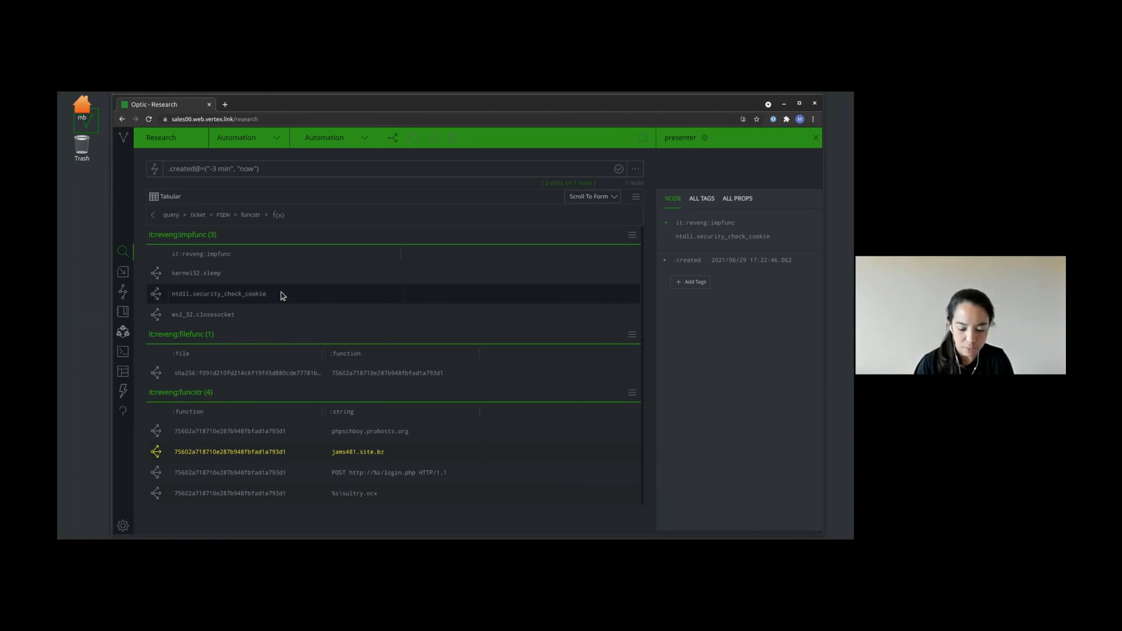